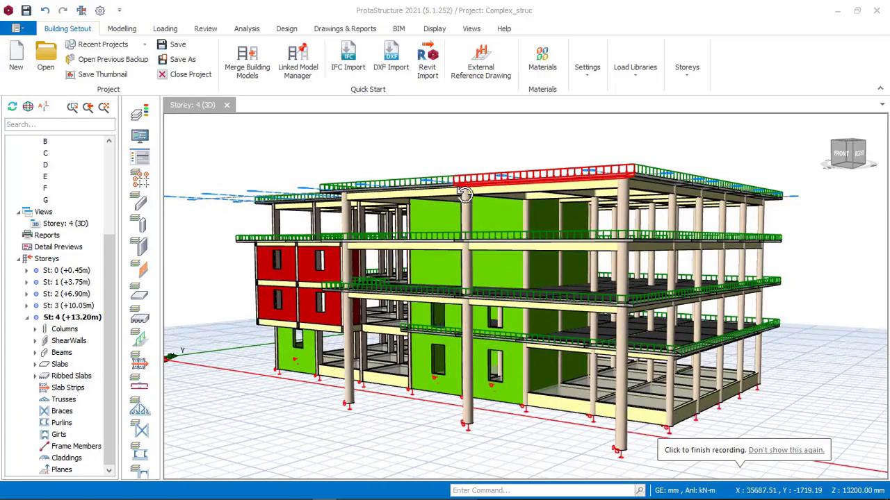
Step: Examine the 3D building model from all sides, including the cantilever slabs along the floor edges
drag(464, 195, 499, 194)
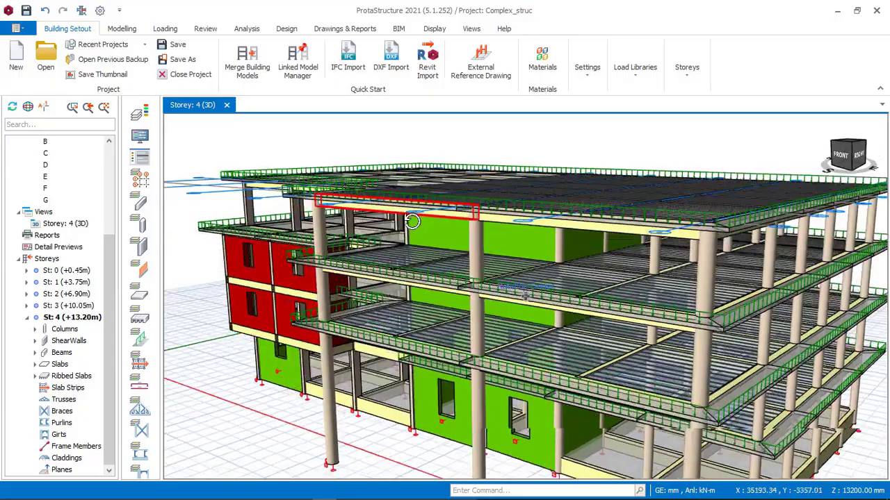
middle_drag(412, 221, 364, 237)
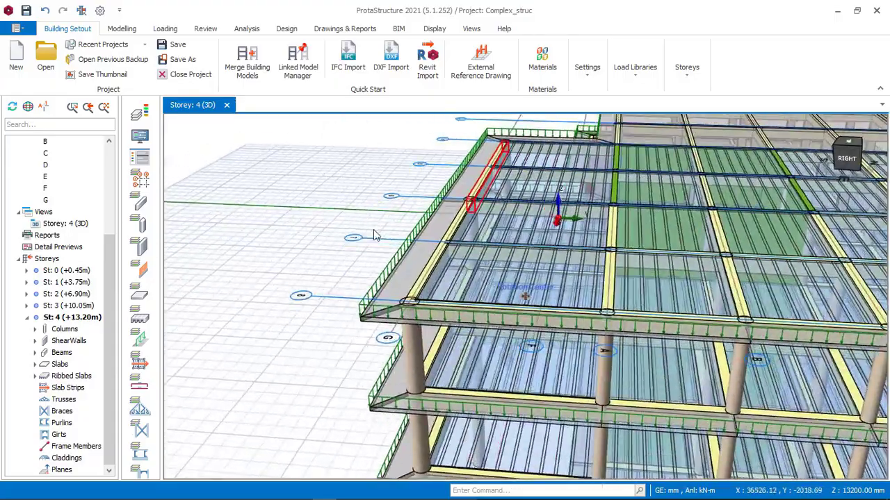
scroll(429, 248, up, 2)
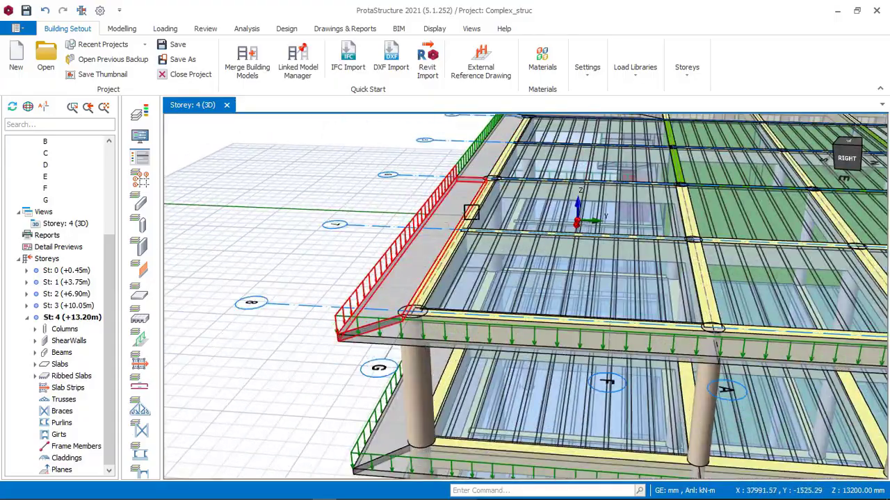
scroll(472, 212, down, 3)
middle_drag(471, 213, 506, 217)
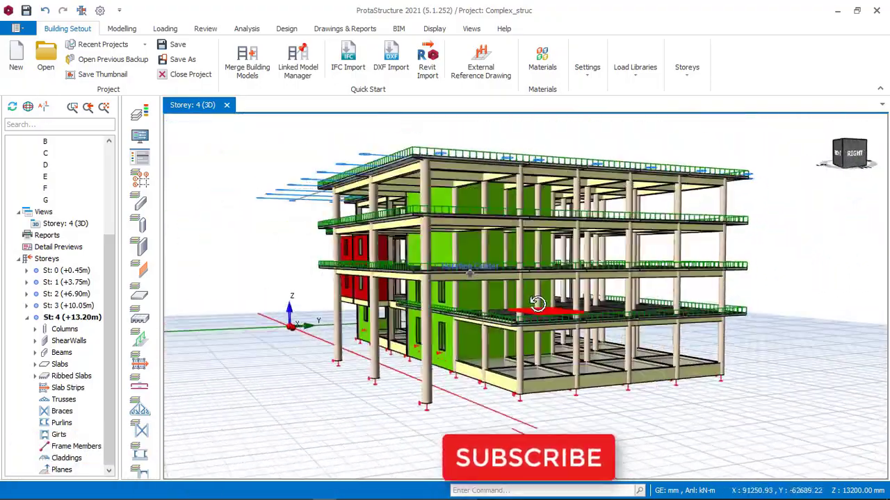
scroll(394, 334, up, 4)
scroll(389, 314, down, 2)
middle_drag(548, 302, 454, 284)
scroll(408, 310, up, 2)
scroll(464, 278, down, 2)
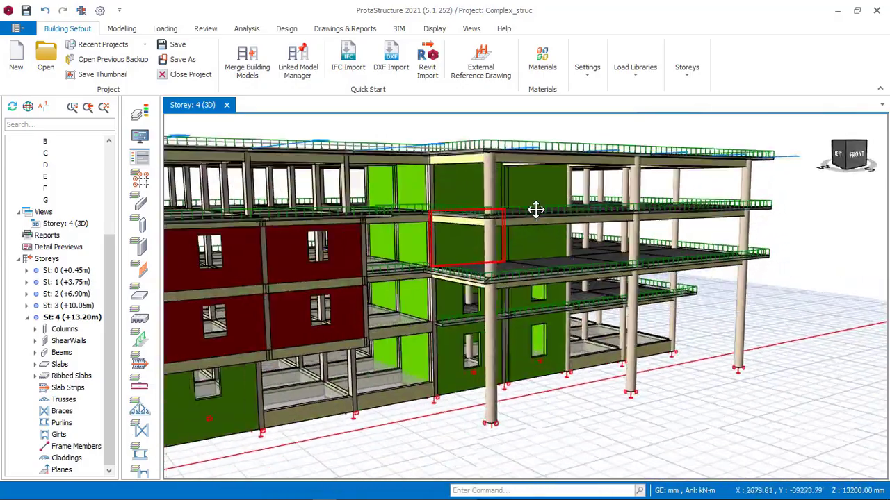
middle_drag(535, 209, 539, 189)
middle_drag(421, 234, 511, 263)
scroll(410, 331, up, 3)
middle_drag(410, 331, 481, 256)
scroll(481, 258, down, 2)
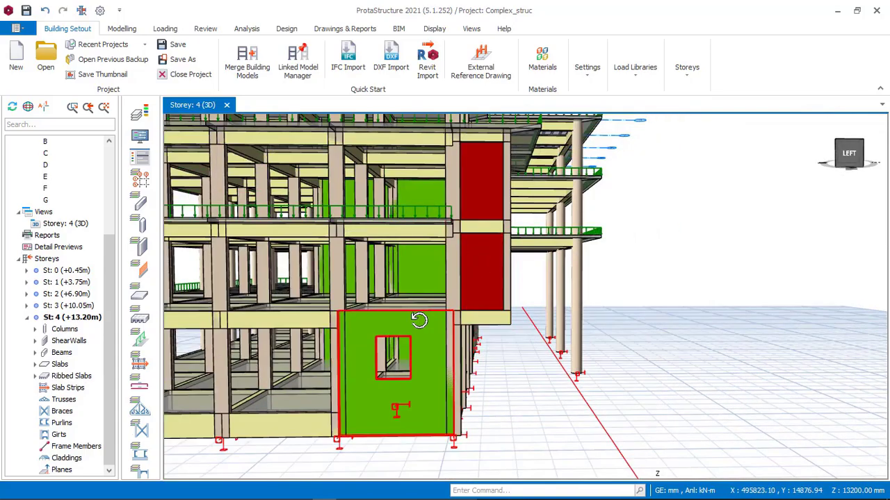
middle_drag(429, 319, 332, 329)
middle_drag(346, 379, 288, 355)
scroll(288, 353, up, 3)
scroll(385, 351, down, 3)
mouse_move(385, 351)
middle_down()
mouse_move(379, 342)
mouse_move(443, 357)
mouse_move(381, 357)
middle_up()
scroll(382, 356, down, 3)
middle_drag(464, 333, 533, 315)
middle_drag(478, 315, 485, 314)
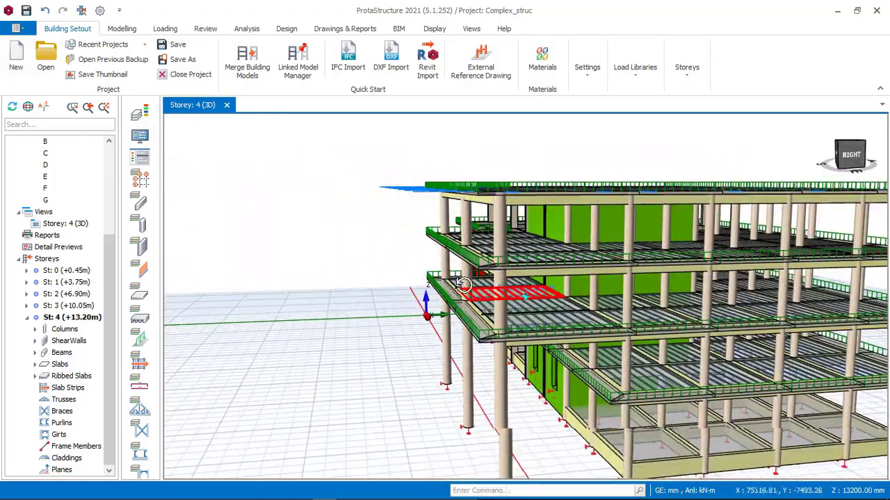
middle_drag(465, 286, 575, 295)
middle_drag(455, 287, 327, 306)
scroll(327, 307, down, 3)
scroll(256, 286, up, 3)
middle_drag(255, 285, 492, 302)
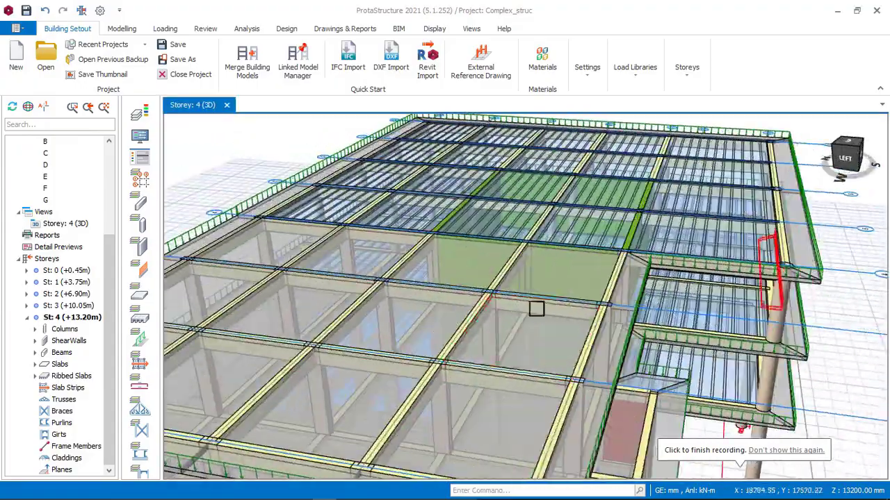
scroll(596, 337, down, 2)
middle_drag(593, 341, 538, 311)
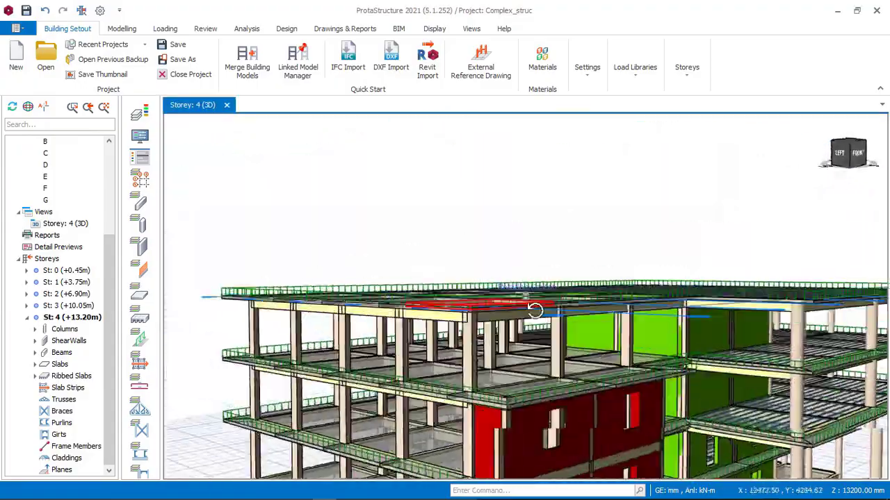
middle_drag(537, 352, 467, 132)
scroll(466, 226, down, 2)
middle_drag(482, 249, 456, 255)
middle_drag(552, 267, 467, 254)
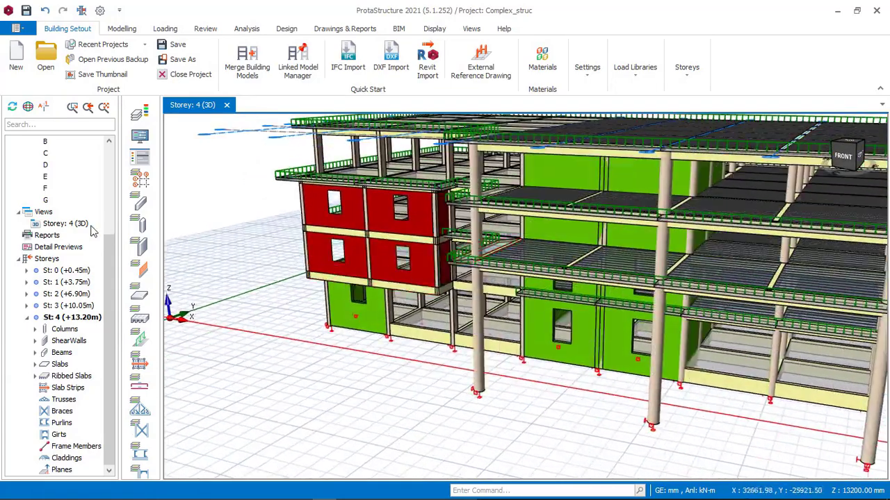
Step: Show storey 4 in plan view and examine the cantilever slabs around its outer edges
click(62, 226)
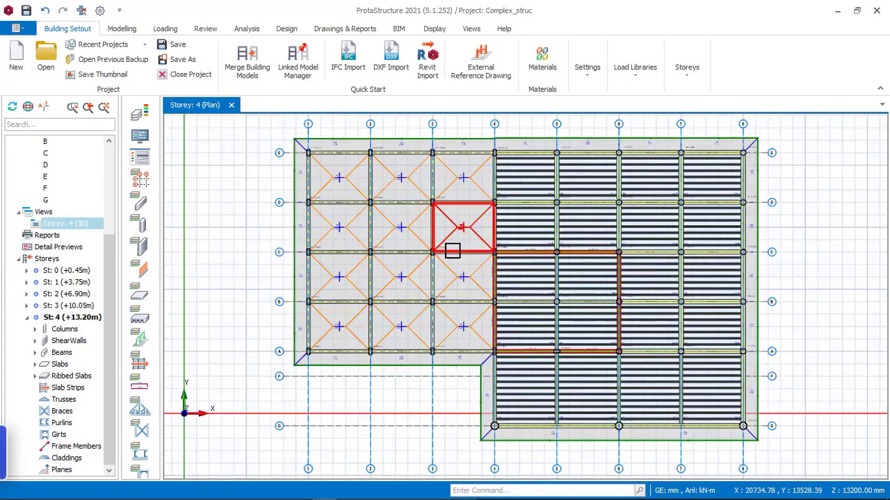
scroll(449, 249, down, 2)
scroll(496, 300, up, 4)
scroll(465, 296, down, 2)
middle_drag(431, 278, 426, 303)
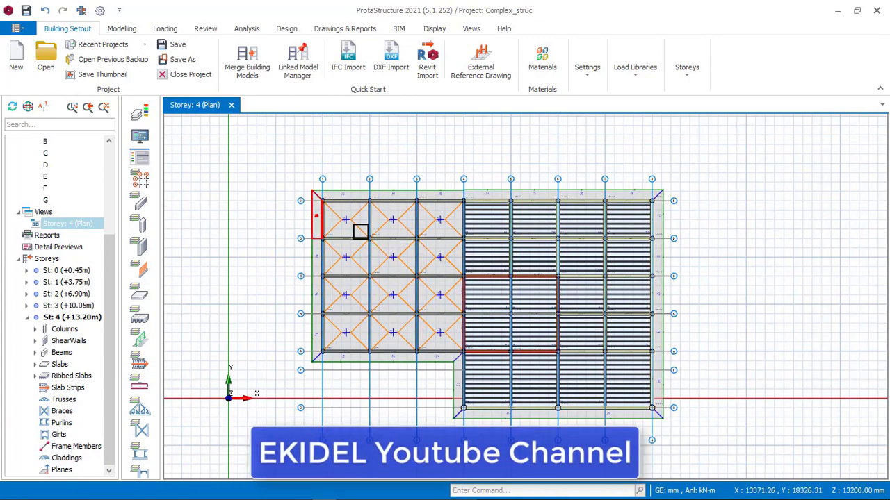
scroll(359, 231, up, 1)
scroll(56, 327, up, 1)
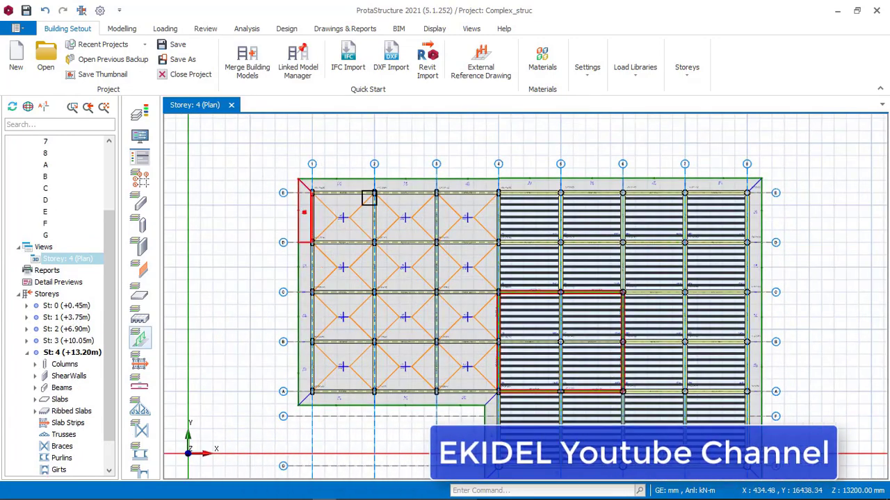
scroll(427, 192, up, 5)
scroll(550, 202, down, 5)
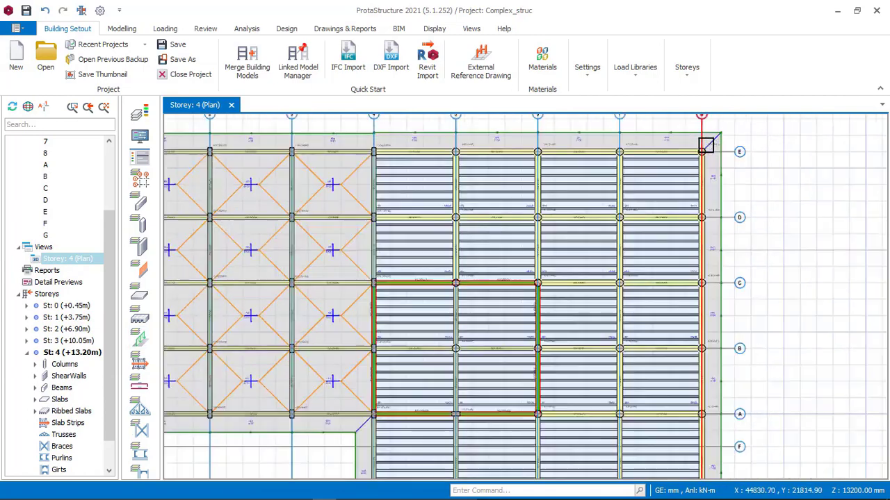
scroll(706, 145, down, 1)
middle_drag(704, 406, 706, 349)
scroll(605, 369, up, 2)
middle_drag(389, 246, 627, 248)
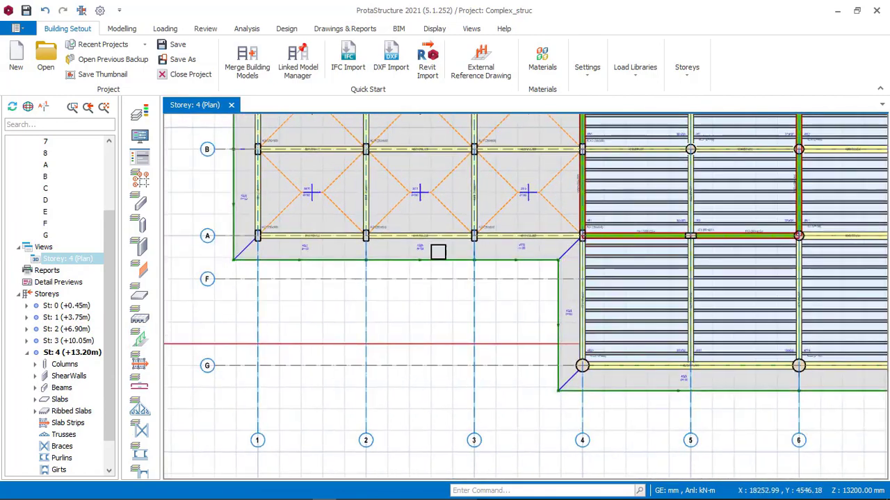
scroll(282, 251, down, 2)
middle_drag(281, 250, 413, 243)
Step: Switch to the plan of storey 1 (+3.75m) and examine the slab edge along axis E between grids 1 and 4
double_click(72, 320)
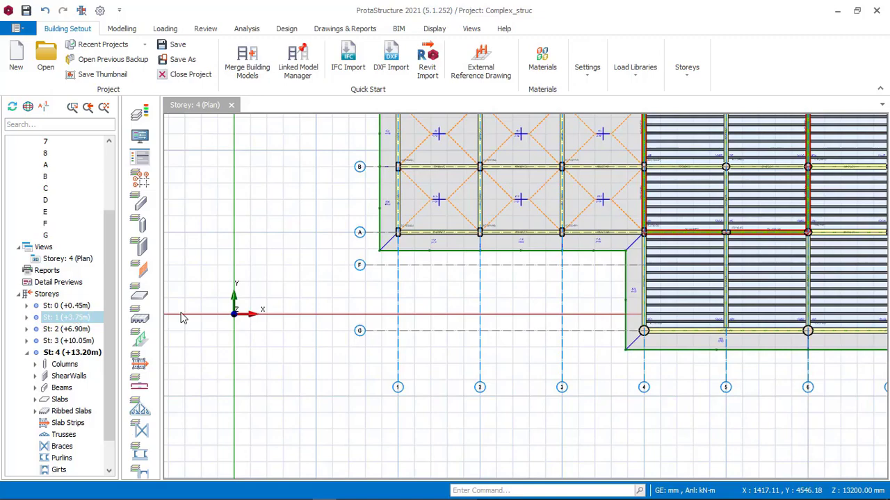
middle_drag(500, 229, 438, 449)
middle_drag(488, 282, 491, 310)
scroll(400, 206, down, 2)
middle_drag(403, 198, 375, 147)
scroll(375, 147, up, 1)
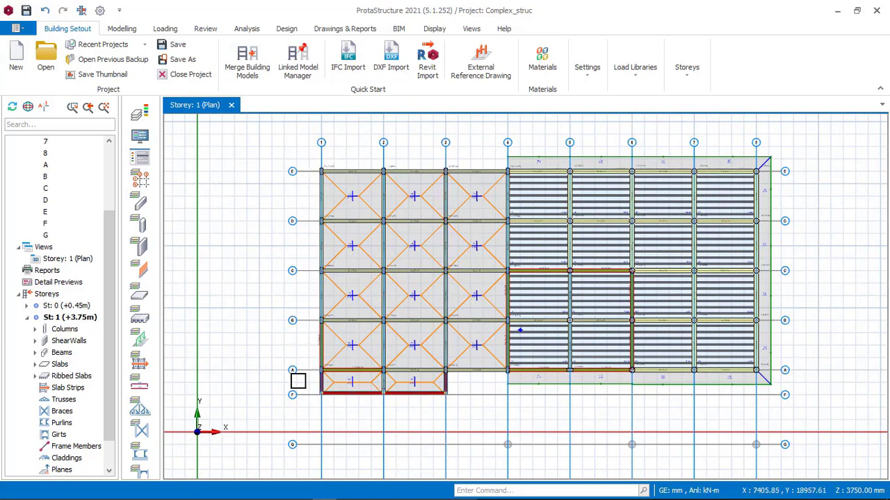
middle_drag(312, 341, 312, 360)
scroll(312, 360, up, 2)
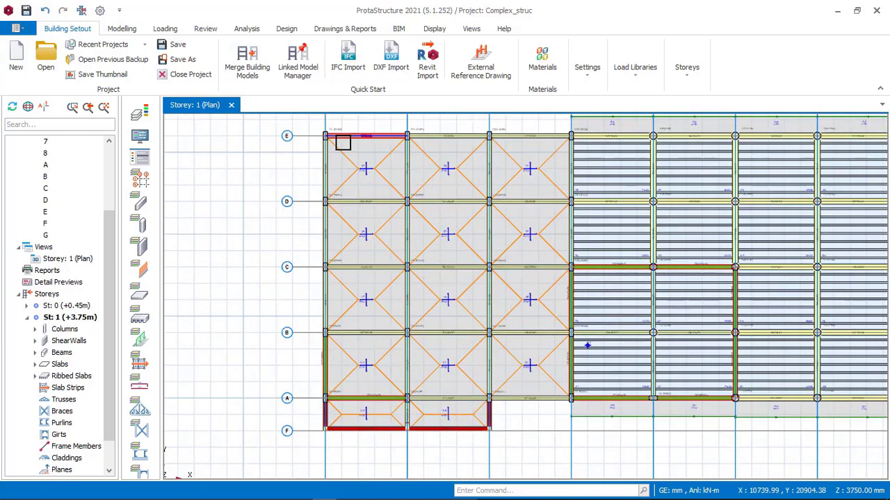
middle_drag(341, 143, 337, 206)
scroll(560, 184, up, 1)
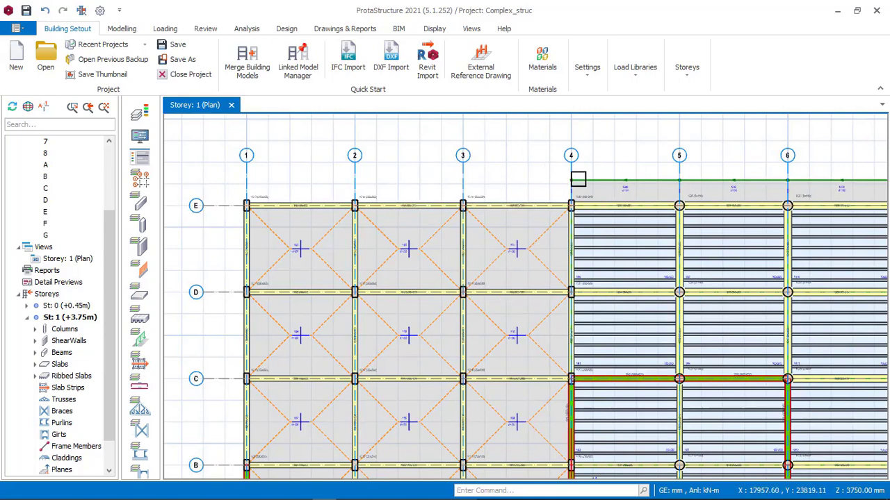
Step: Start a new slab of cantilever type 12 with a thickness of 150 mm and open its load settings
click(123, 29)
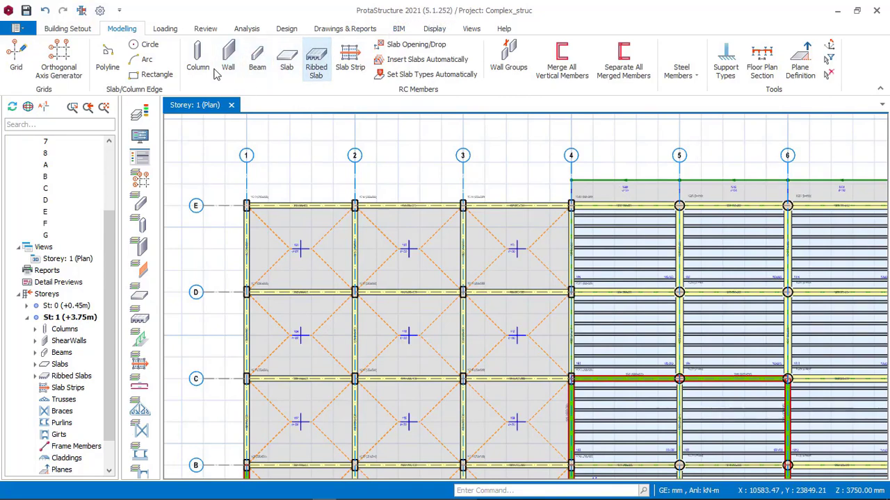
click(286, 57)
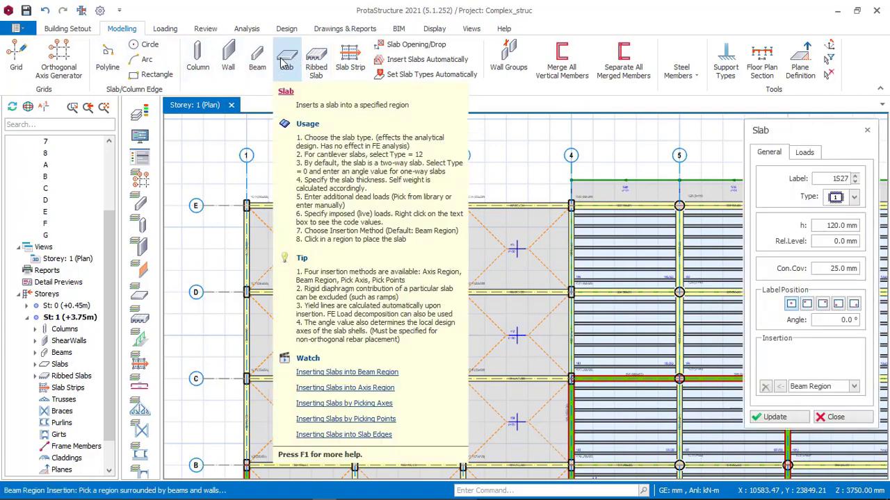
drag(794, 130, 763, 132)
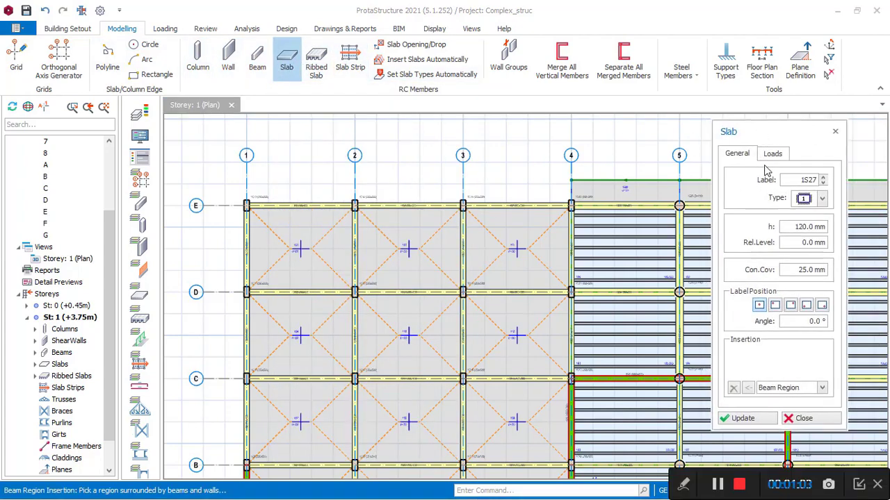
click(823, 201)
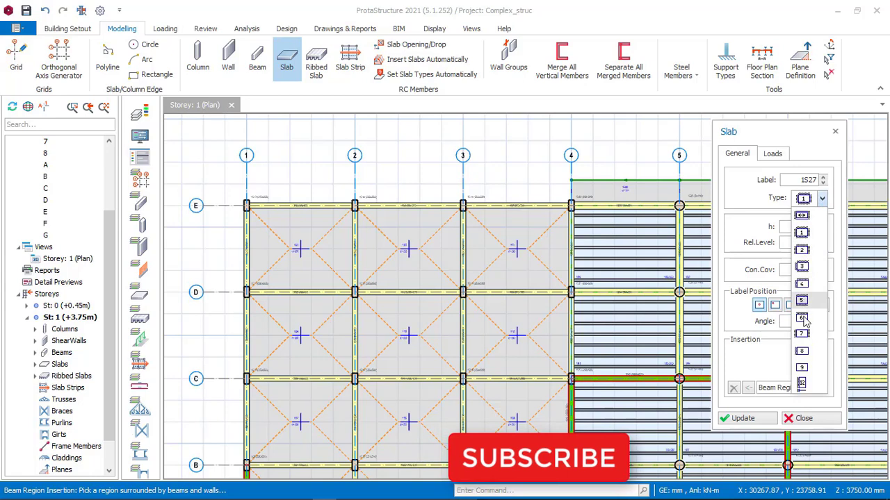
click(802, 385)
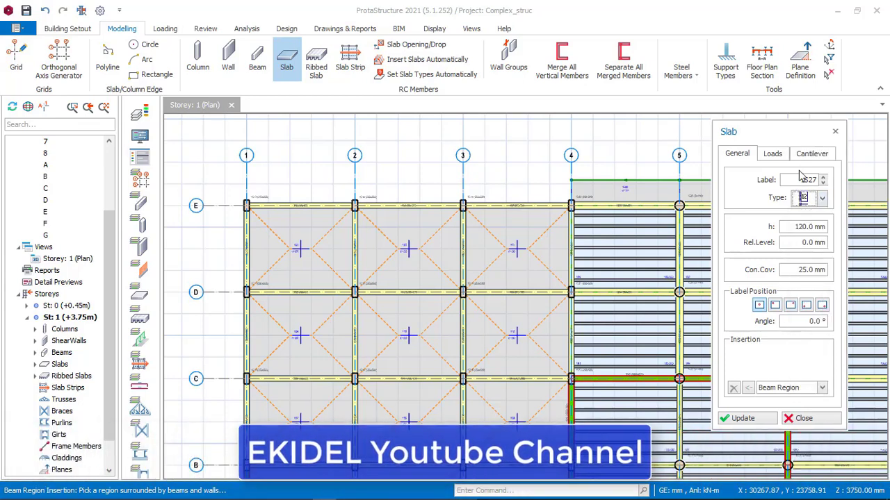
drag(790, 134, 765, 130)
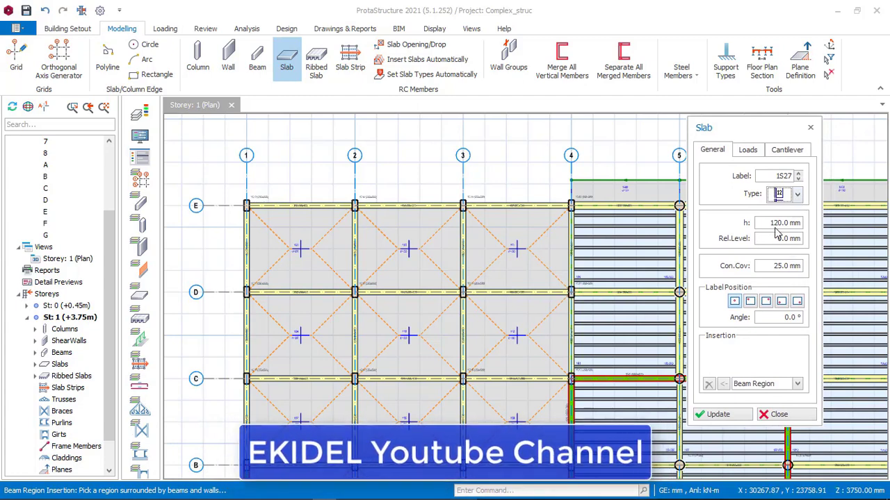
drag(770, 223, 800, 224)
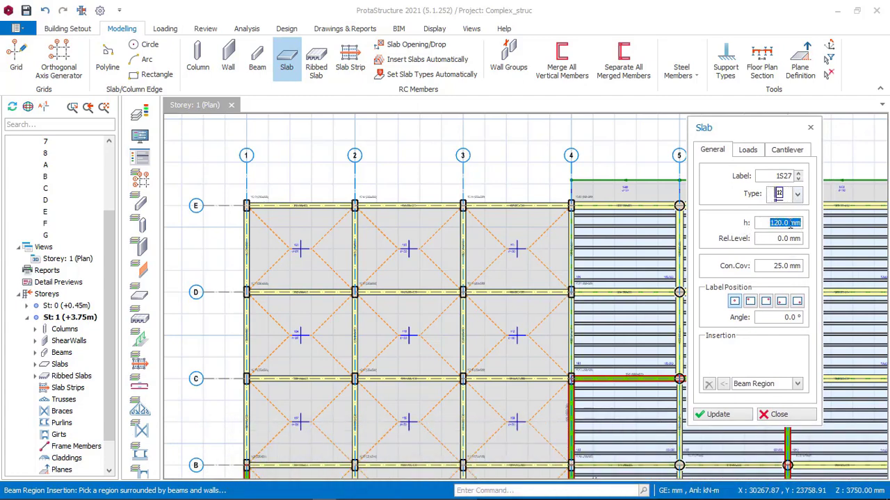
text(1)
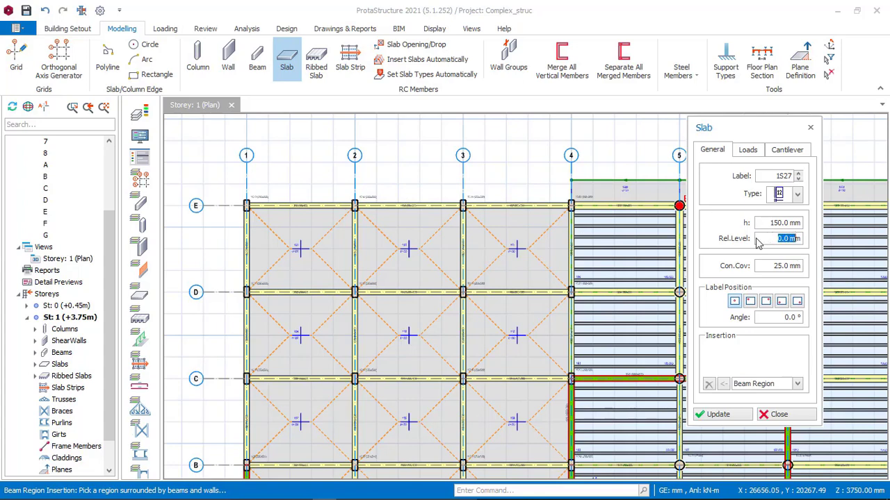
click(779, 238)
click(747, 153)
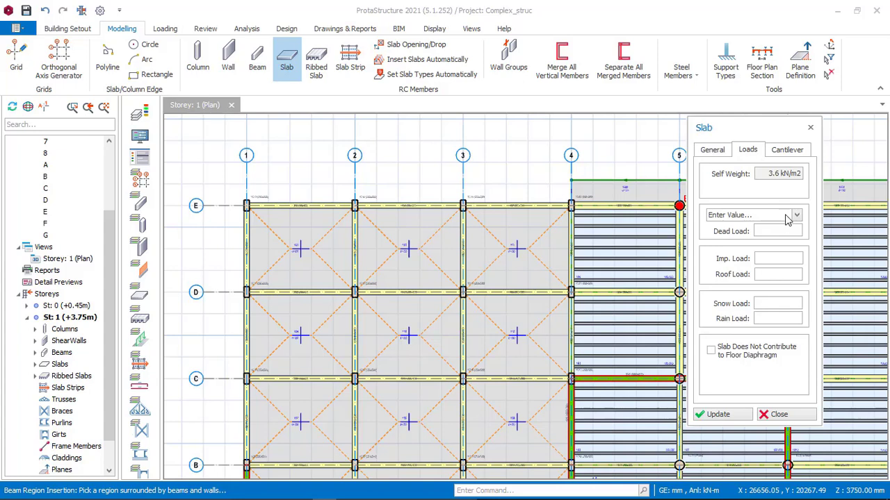
click(796, 216)
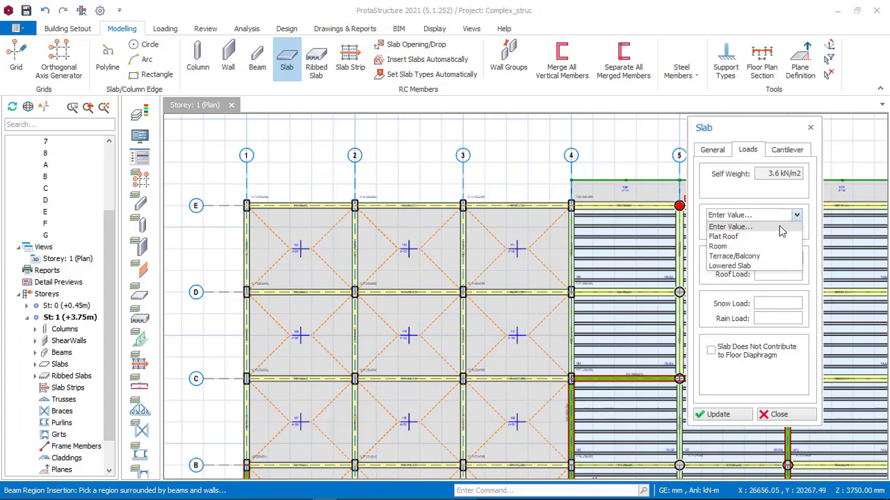
click(725, 237)
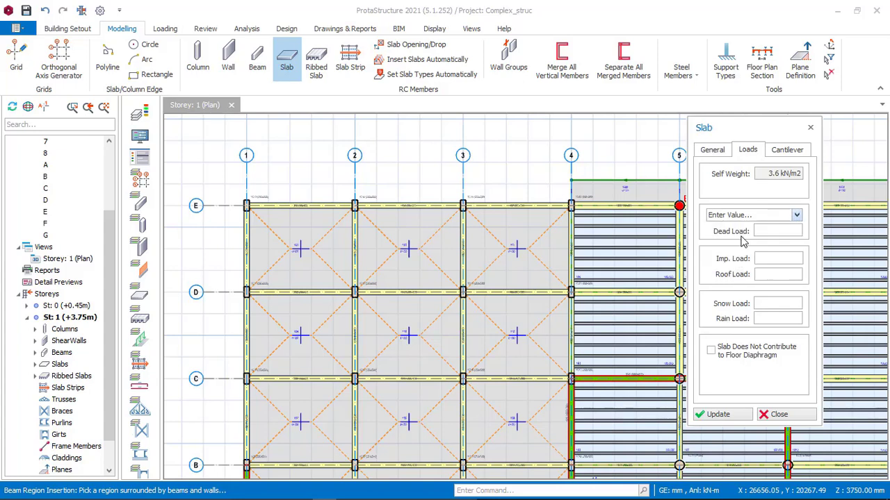
click(797, 215)
click(778, 245)
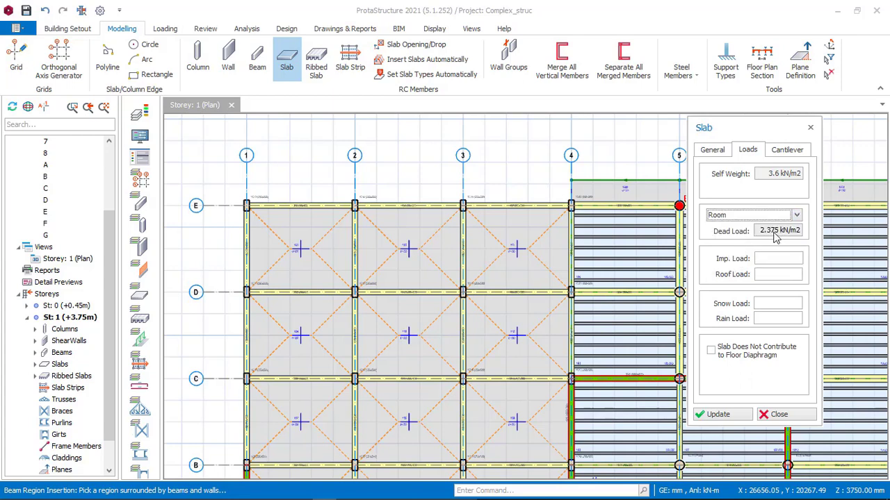
click(796, 215)
click(769, 226)
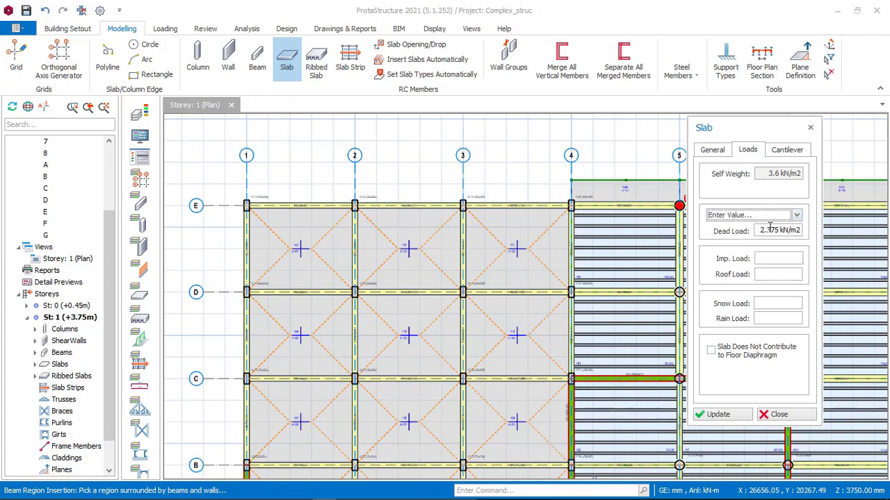
Step: Set the slab's dead load to 1.5 kN/m2 and its imposed load to the 2.500 value for Offices for General Use
drag(762, 233, 798, 236)
text(1)
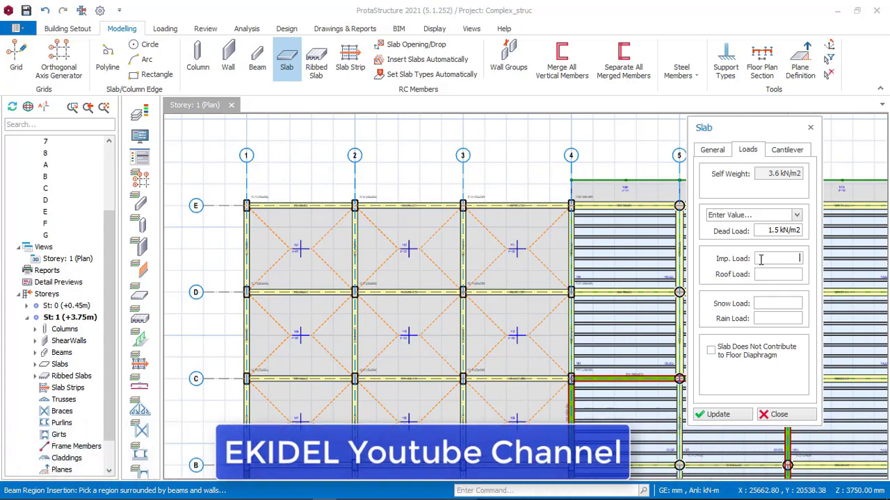
right_click(768, 259)
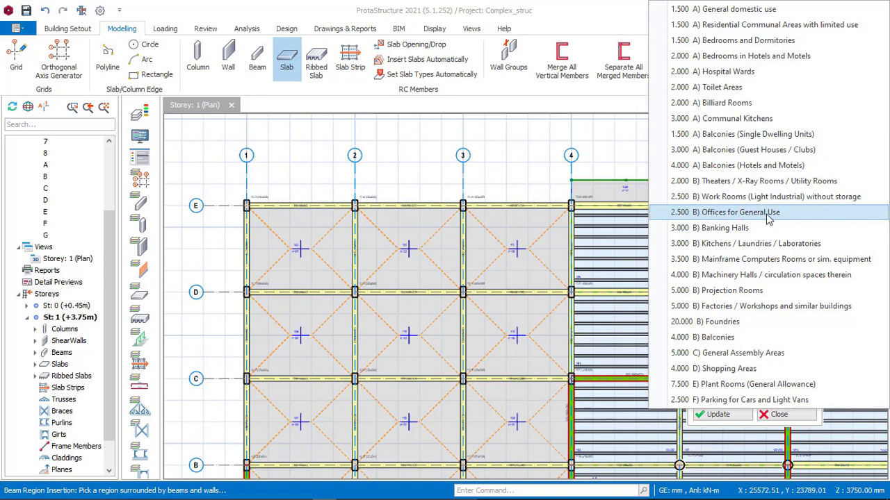
click(767, 220)
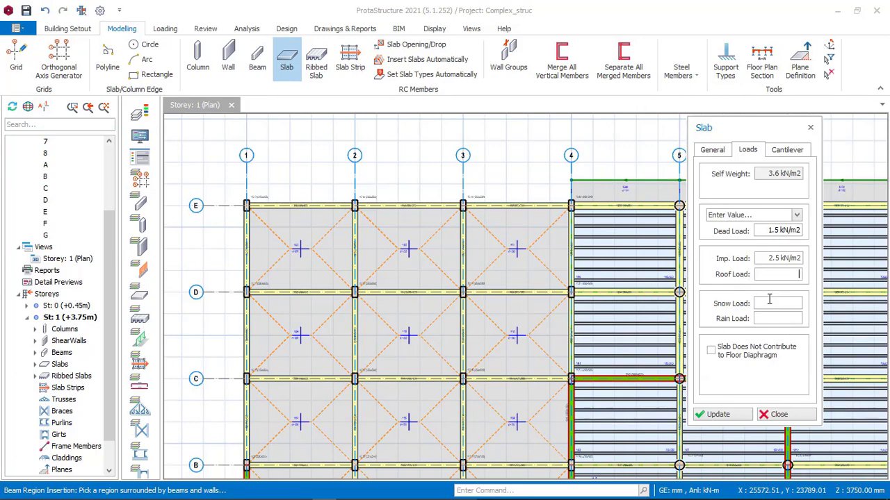
Step: Set a 1000 mm cantilever length and a 9.81 kN/m parapet load, and insert the slab outside axis E between grids 4 and 3
click(786, 152)
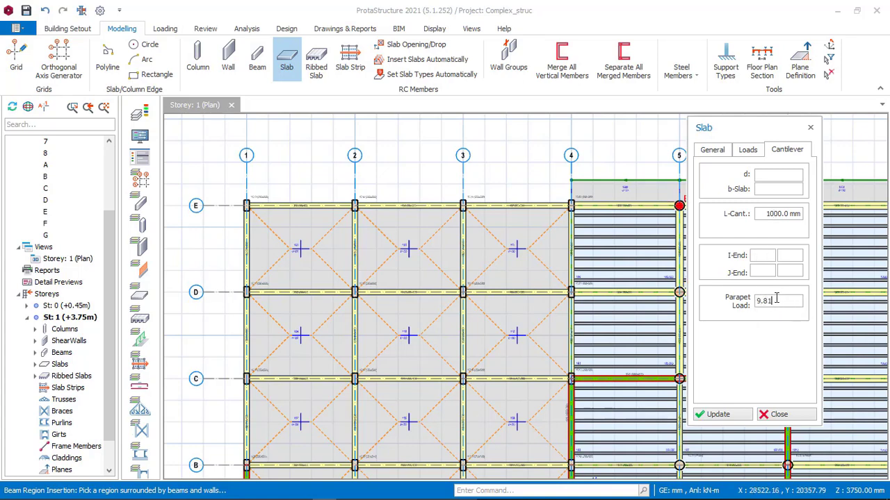
scroll(565, 198, up, 1)
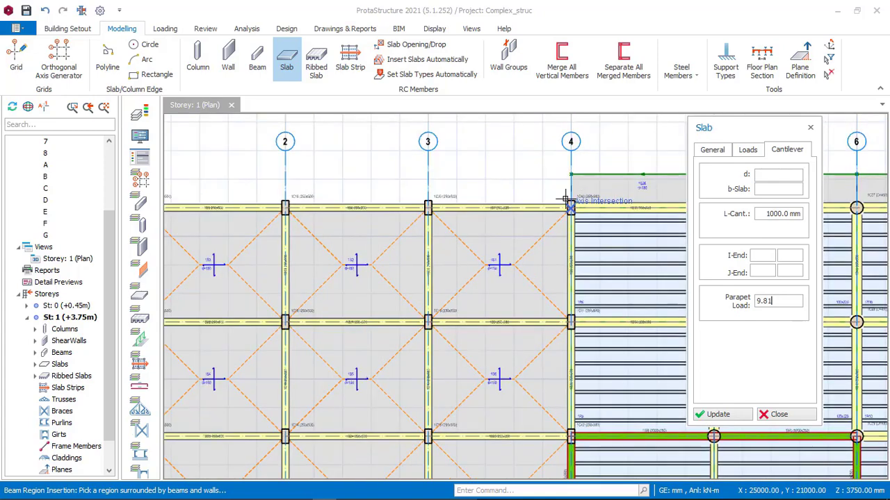
click(557, 184)
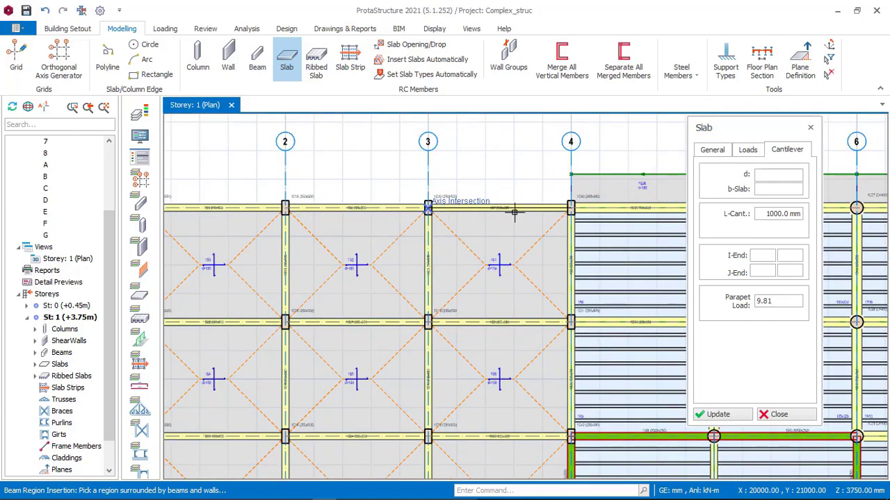
scroll(549, 203, up, 1)
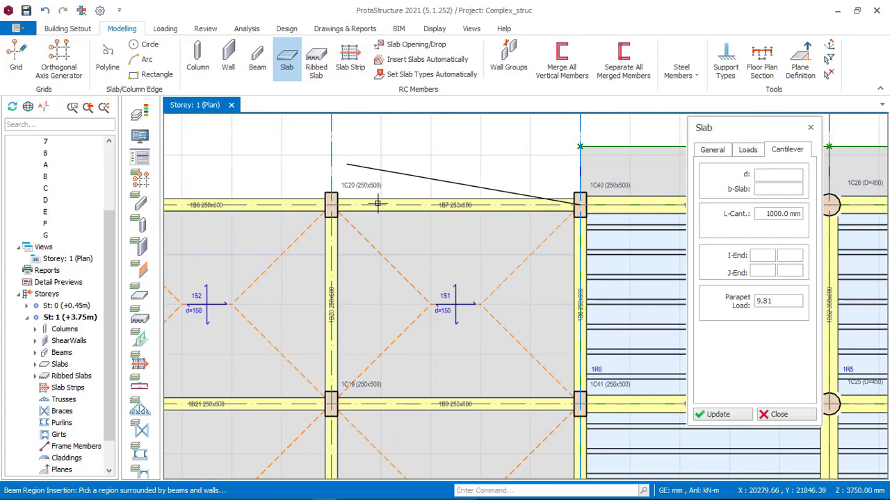
click(327, 200)
scroll(371, 191, down, 1)
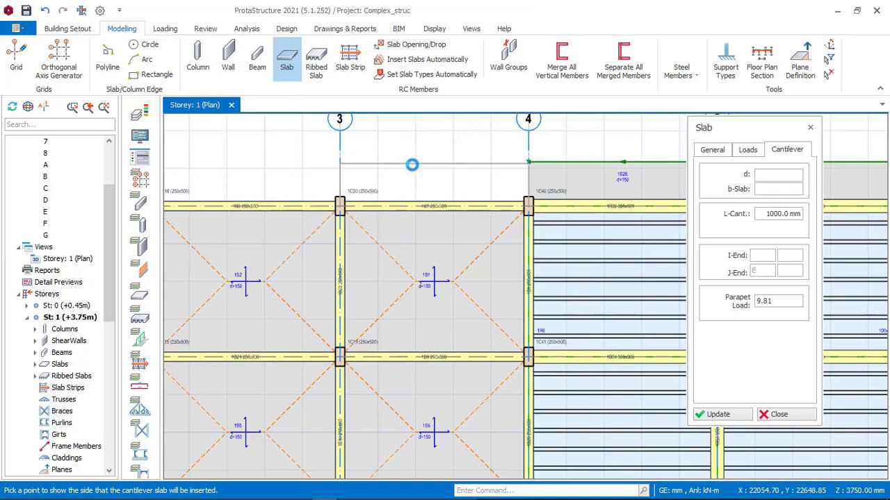
click(445, 164)
Step: Examine the new cantilever slab outside axis E between grids 3 and 4 in plan
scroll(299, 170, up, 2)
scroll(460, 128, up, 1)
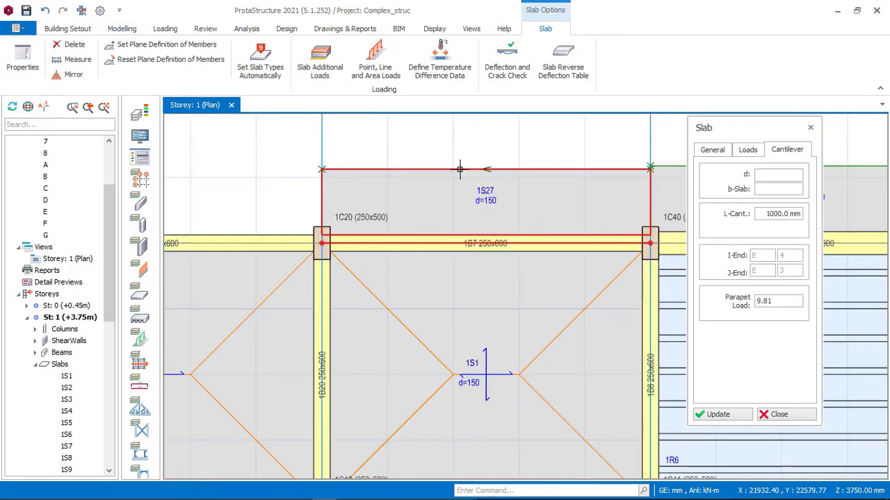
scroll(465, 159, up, 1)
scroll(490, 159, up, 1)
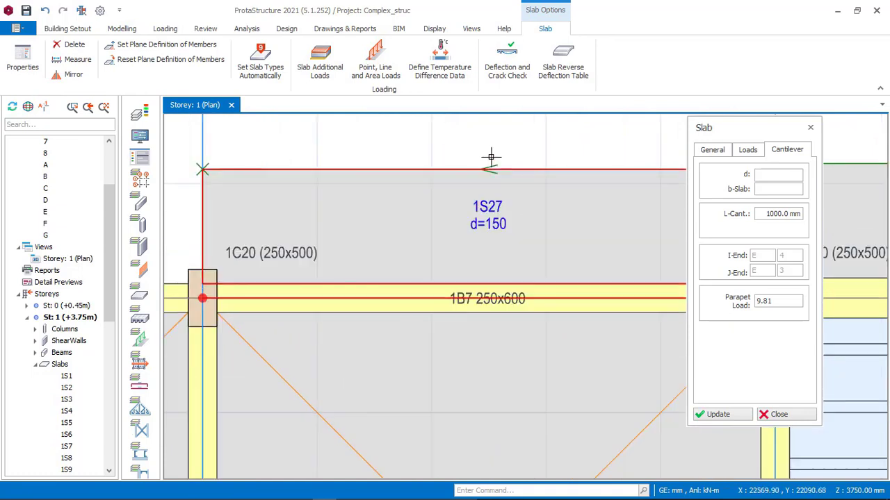
scroll(495, 155, up, 1)
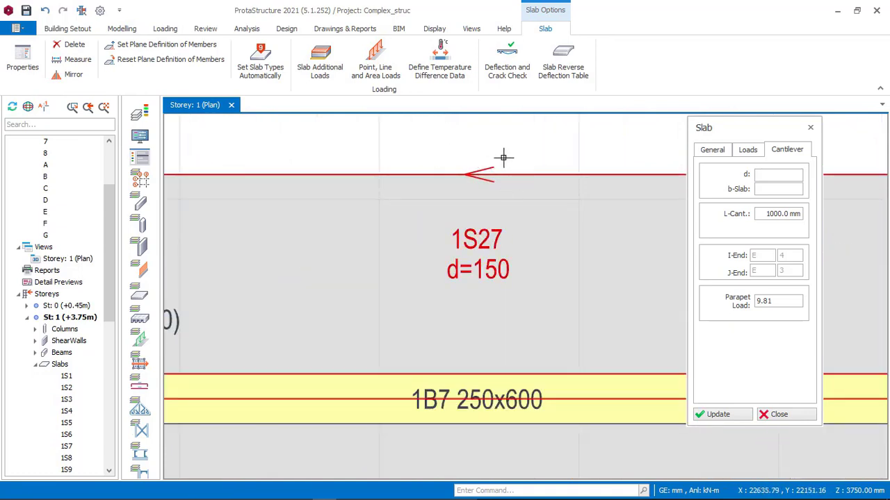
scroll(504, 171, down, 2)
scroll(493, 172, down, 1)
scroll(477, 165, up, 1)
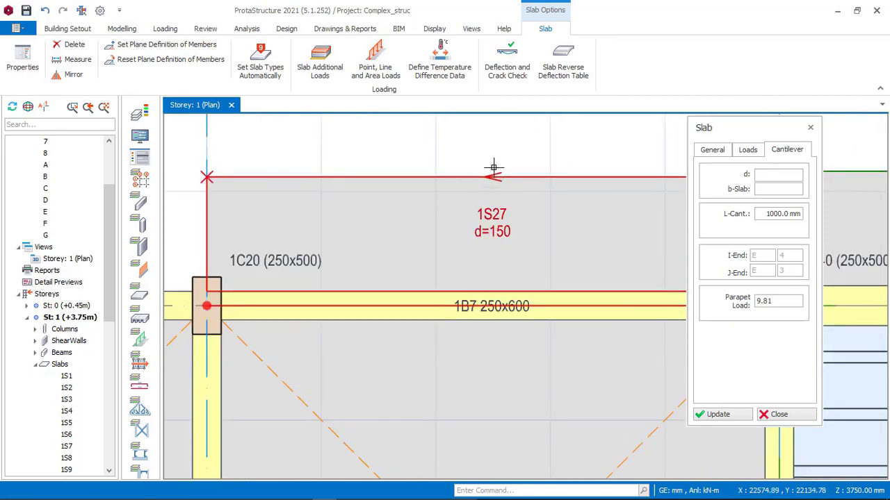
scroll(533, 165, down, 2)
middle_drag(449, 180, 568, 170)
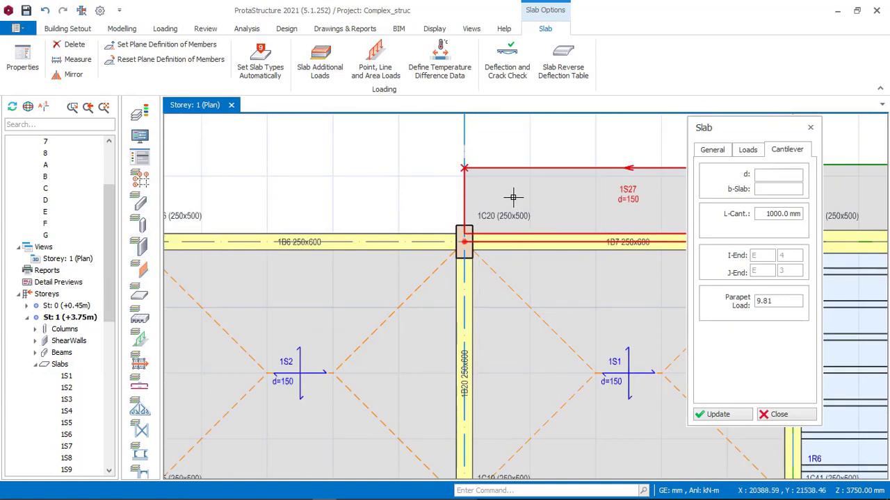
Step: Show storey 1 in 3D and examine the new cantilever slab, its parapet load and its properties between grids 3 and 4
click(75, 258)
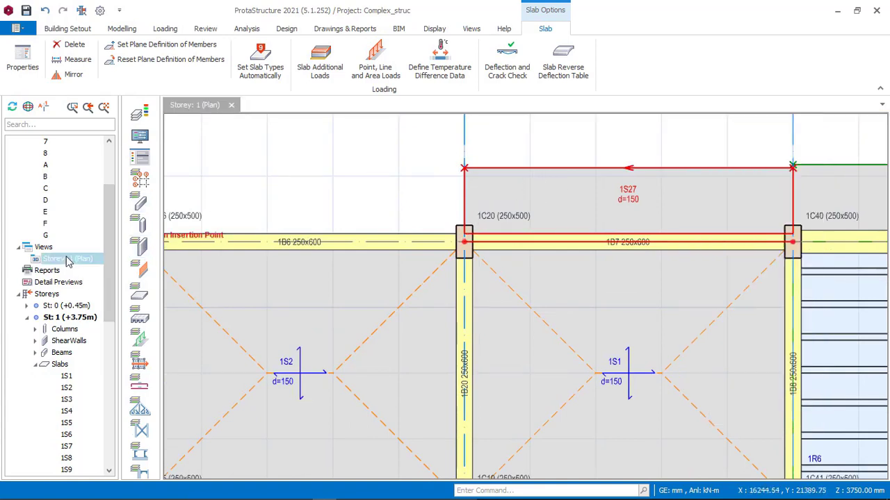
right_click(98, 265)
click(148, 276)
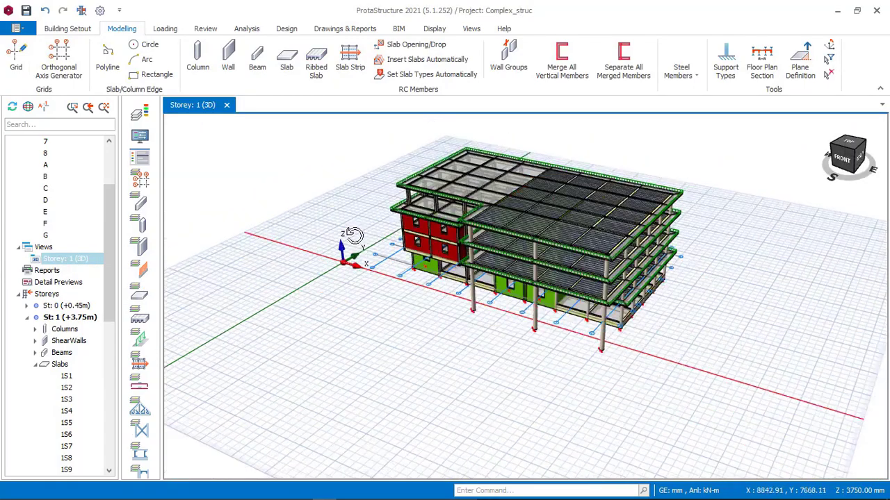
middle_drag(354, 235, 667, 234)
scroll(471, 309, up, 6)
scroll(472, 309, up, 3)
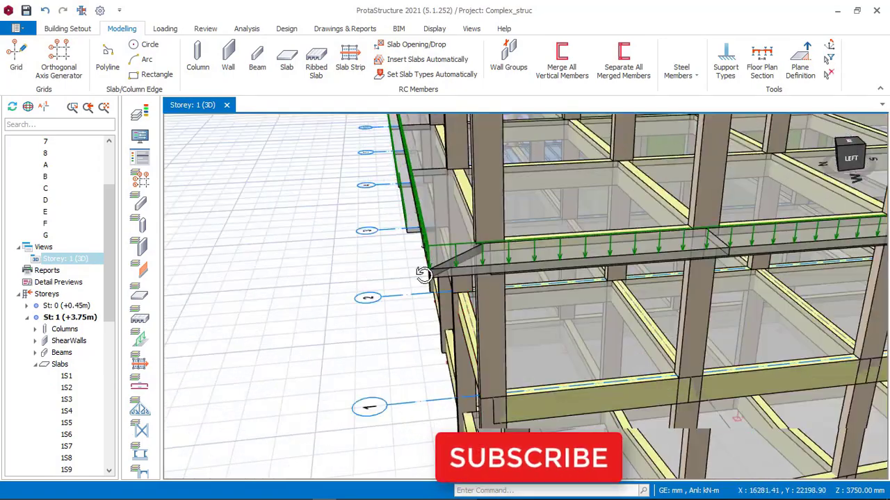
middle_drag(412, 275, 526, 294)
scroll(340, 255, up, 4)
scroll(338, 241, up, 1)
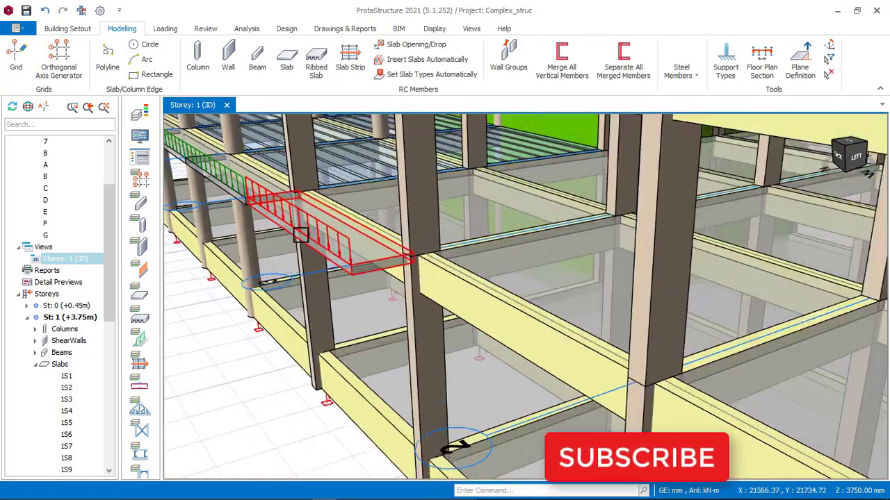
middle_drag(365, 256, 301, 249)
middle_drag(421, 244, 408, 244)
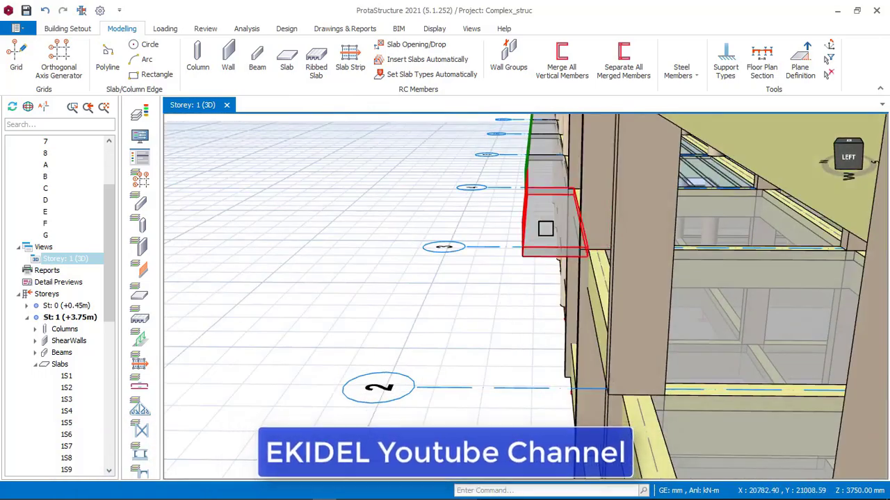
scroll(560, 232, up, 1)
middle_drag(510, 224, 609, 231)
scroll(210, 189, up, 1)
middle_drag(423, 264, 525, 296)
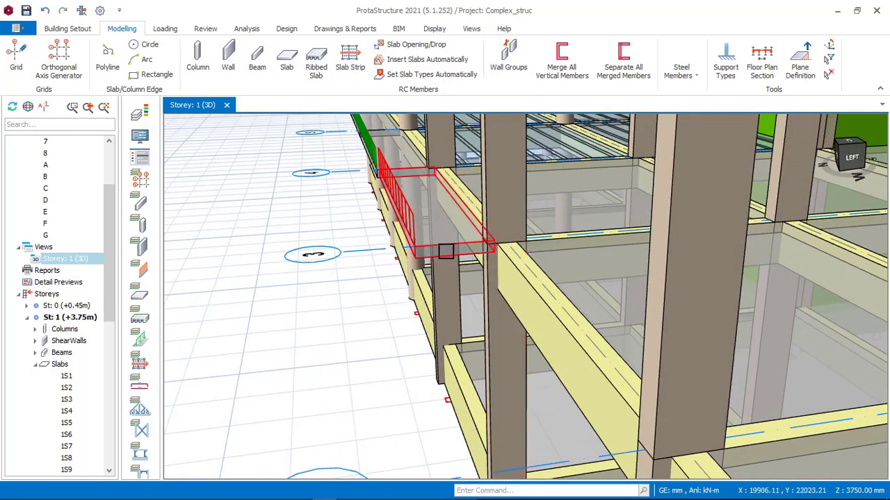
mouse_move(503, 257)
middle_down()
mouse_move(462, 258)
mouse_move(483, 251)
middle_up()
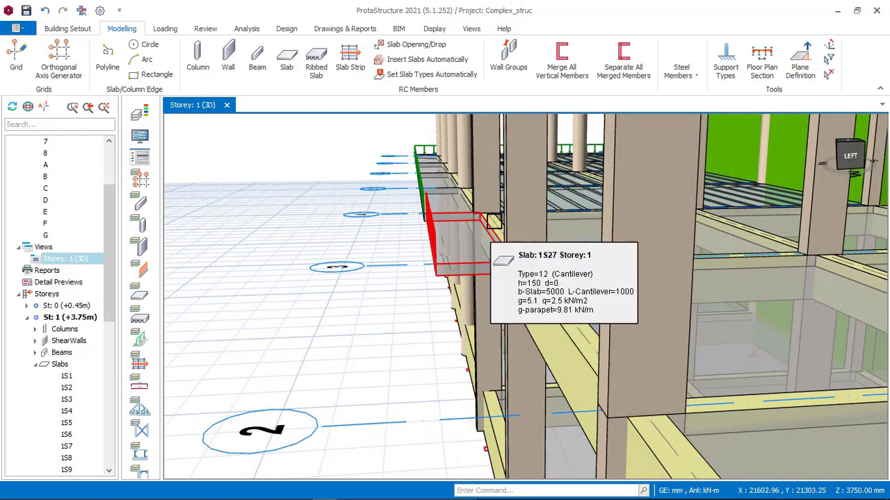
mouse_move(498, 224)
middle_down()
mouse_move(466, 225)
mouse_move(590, 227)
mouse_move(367, 236)
mouse_move(394, 230)
middle_up()
Step: Return storey 1 to plan view and insert a cantilever slab outside axis E between grids 3 and 2
right_click(63, 260)
click(119, 267)
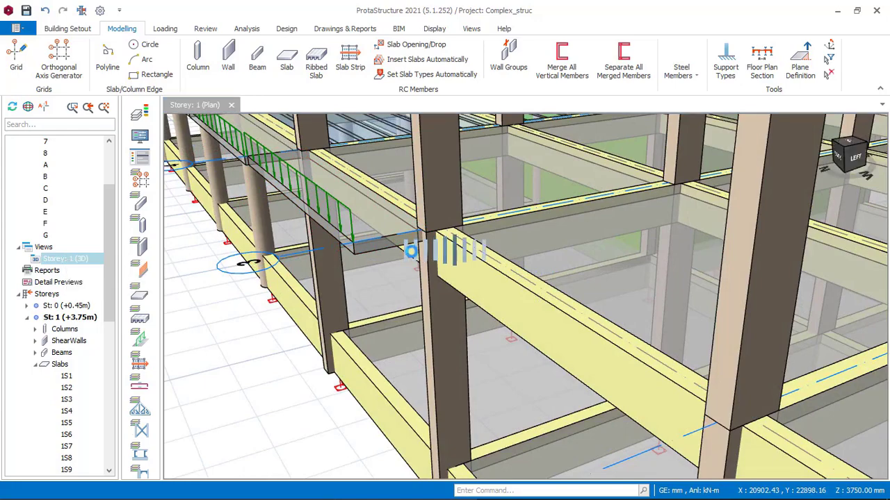
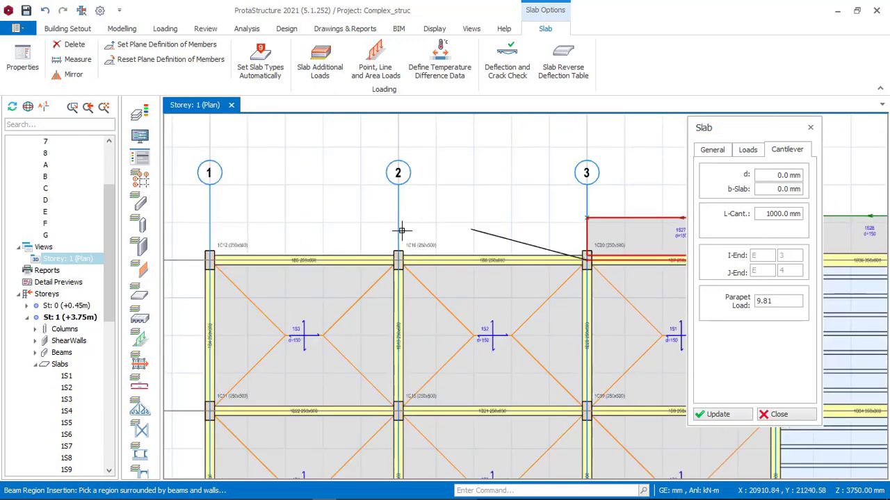
click(390, 260)
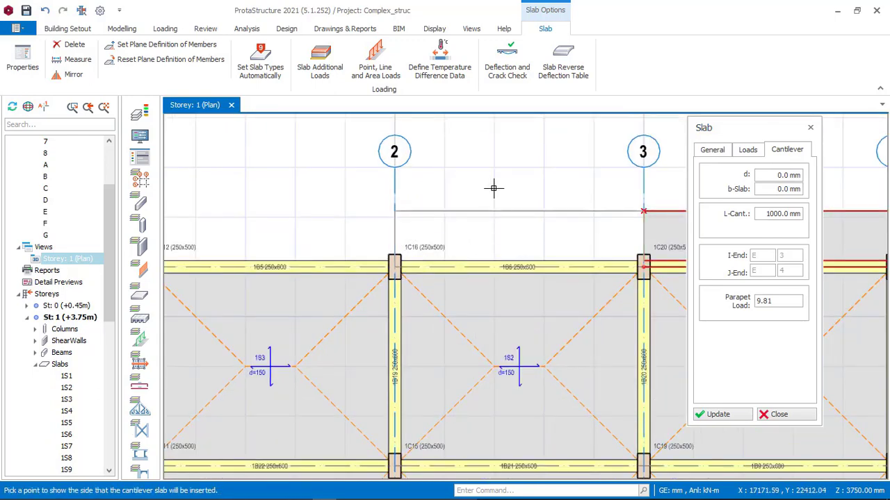
click(501, 206)
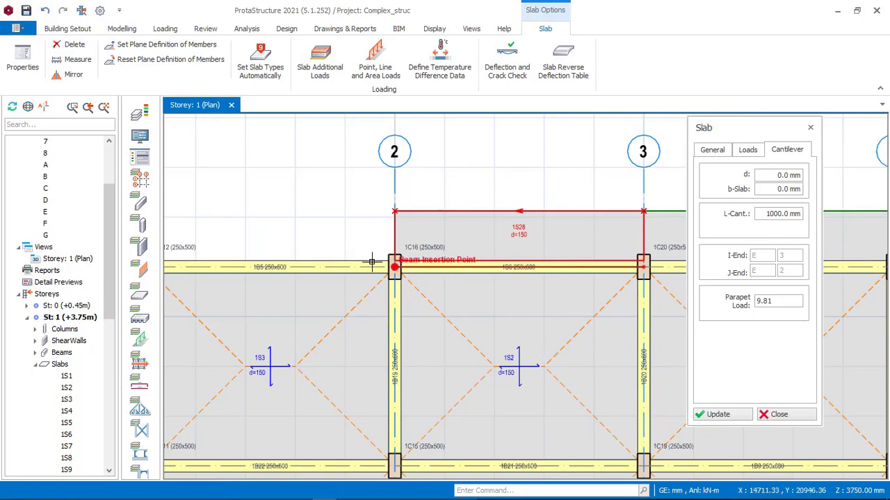
Step: Insert a cantilever slab with the same settings outside axis E between grids 2 and 1
scroll(387, 214, down, 1)
scroll(478, 256, up, 2)
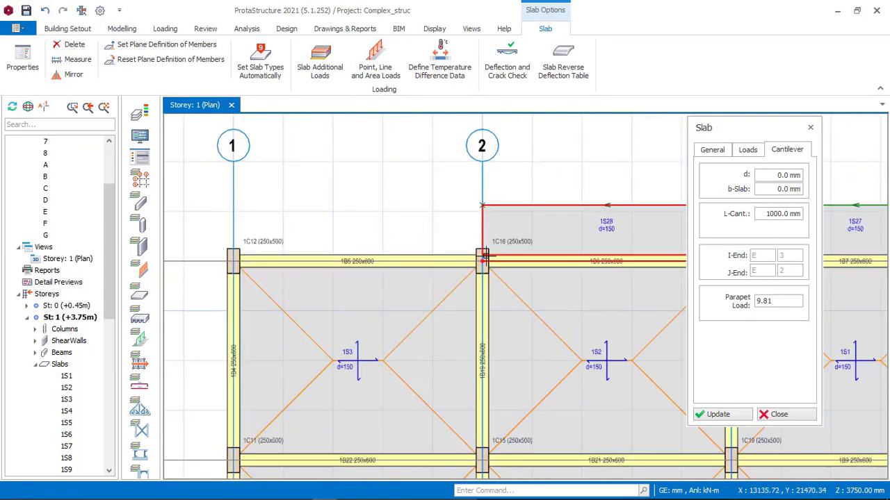
click(469, 252)
scroll(583, 236, down, 2)
scroll(279, 237, up, 2)
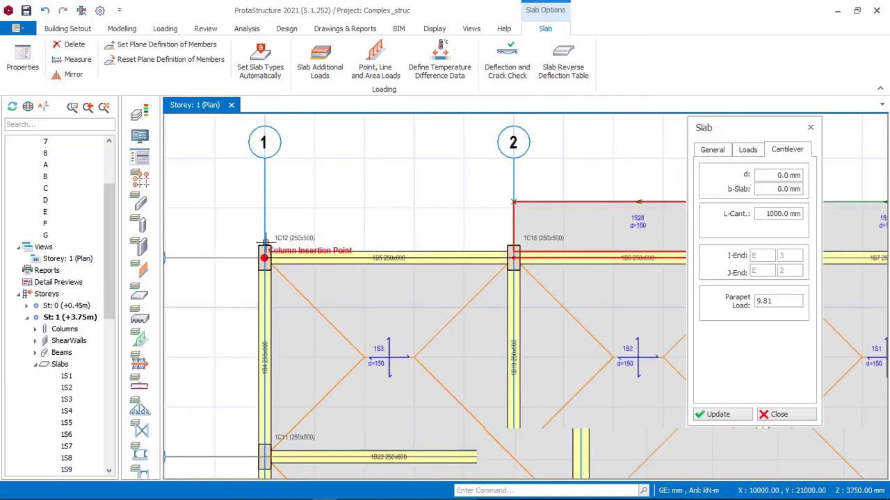
click(246, 258)
scroll(424, 182, down, 1)
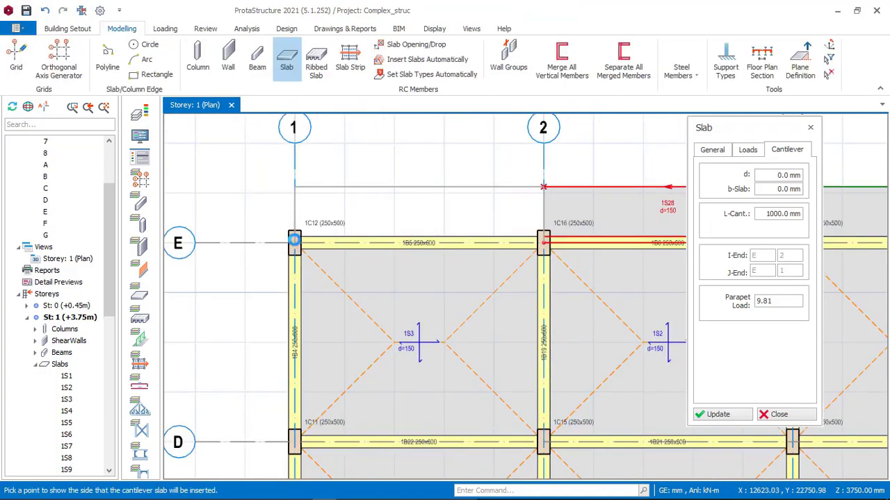
scroll(295, 249, up, 1)
click(295, 243)
Step: Insert a cantilever slab outside axis 1 between grids E and D, adjoining the corner slab on axis E
scroll(363, 178, down, 3)
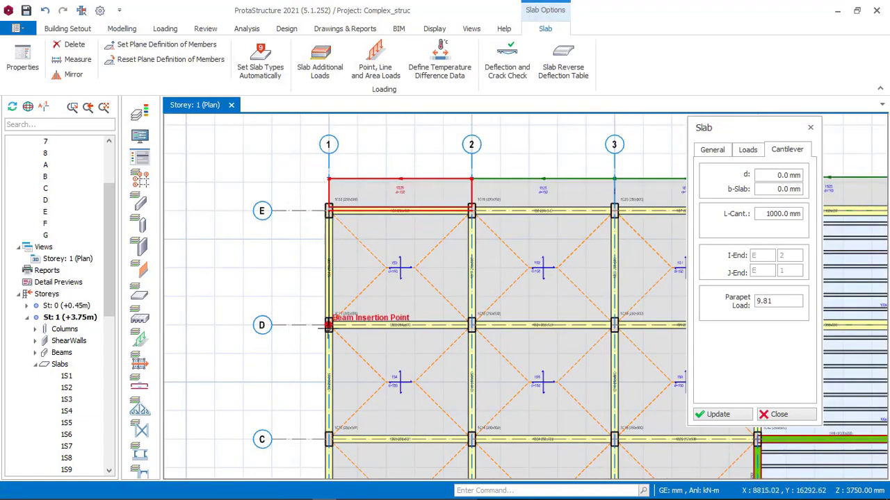
scroll(336, 330, up, 2)
scroll(343, 235, down, 1)
scroll(319, 188, down, 2)
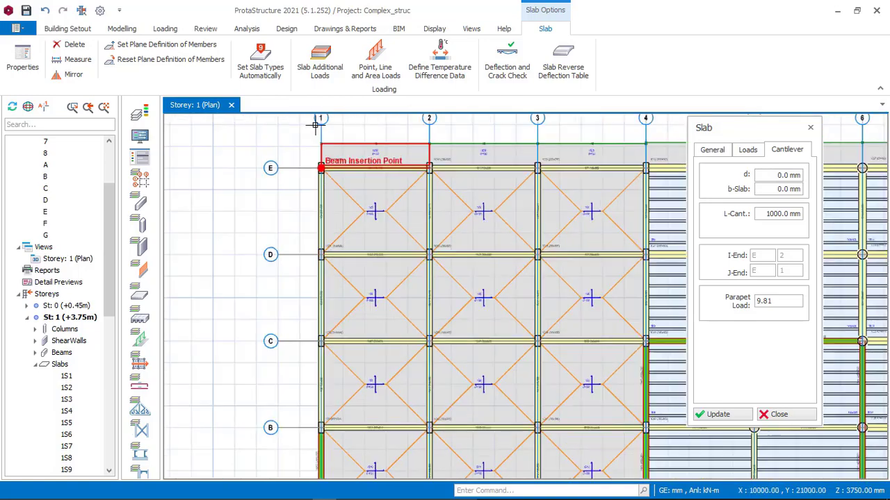
scroll(319, 250, up, 1)
scroll(319, 250, down, 1)
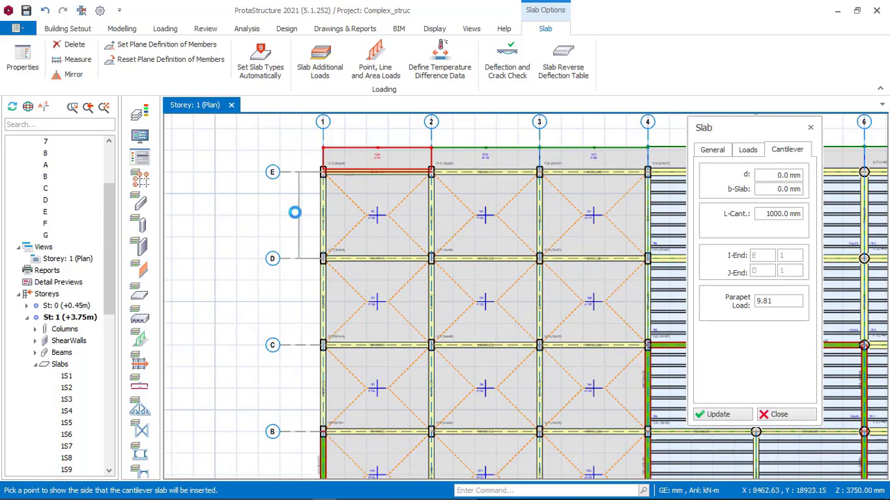
click(300, 177)
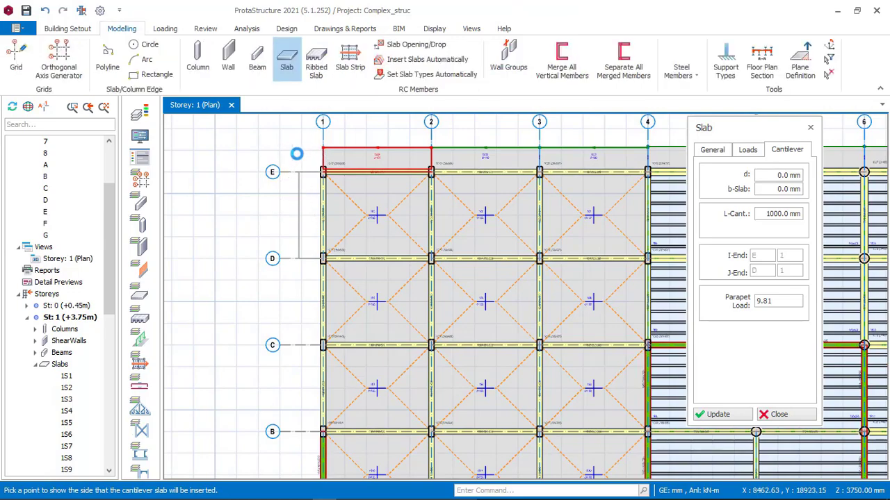
scroll(300, 167, up, 2)
scroll(326, 146, down, 3)
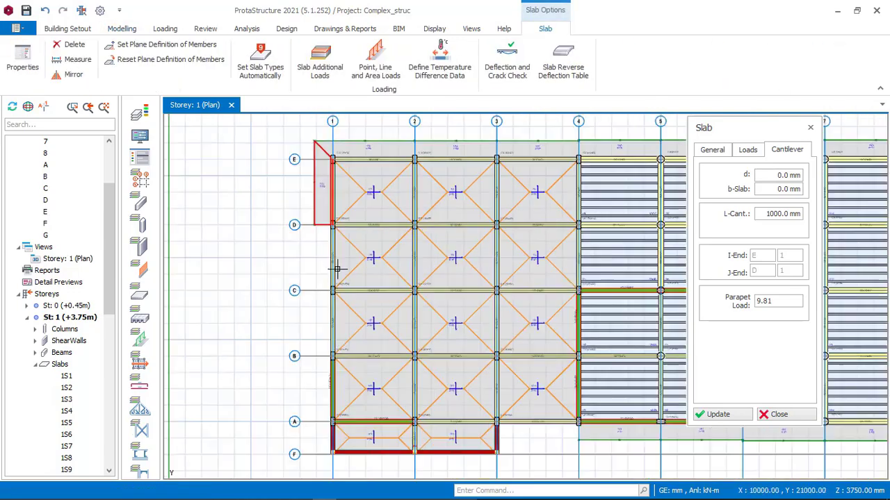
Step: Insert a cantilever slab outside axis 1 between grids D and C
scroll(320, 223, up, 2)
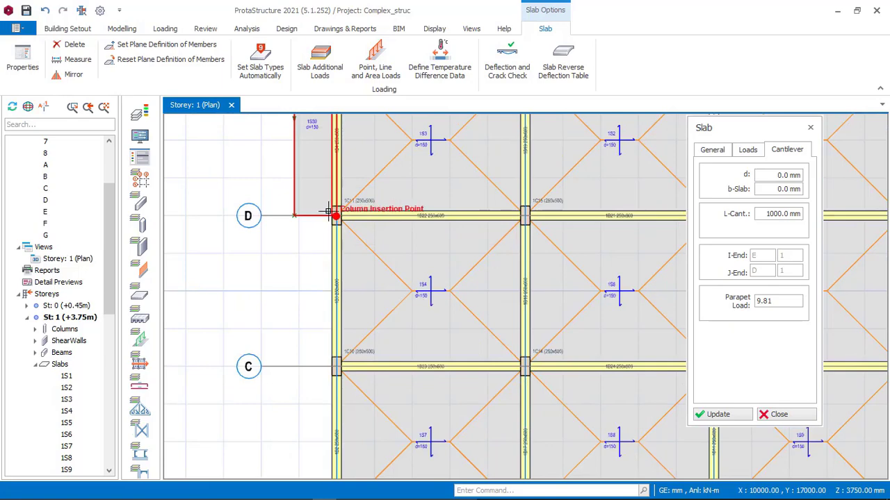
click(335, 367)
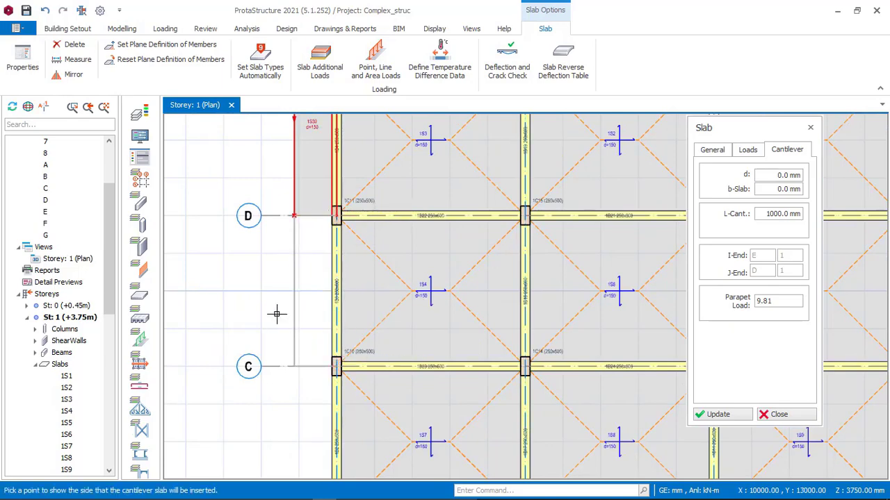
click(328, 173)
scroll(334, 207, down, 2)
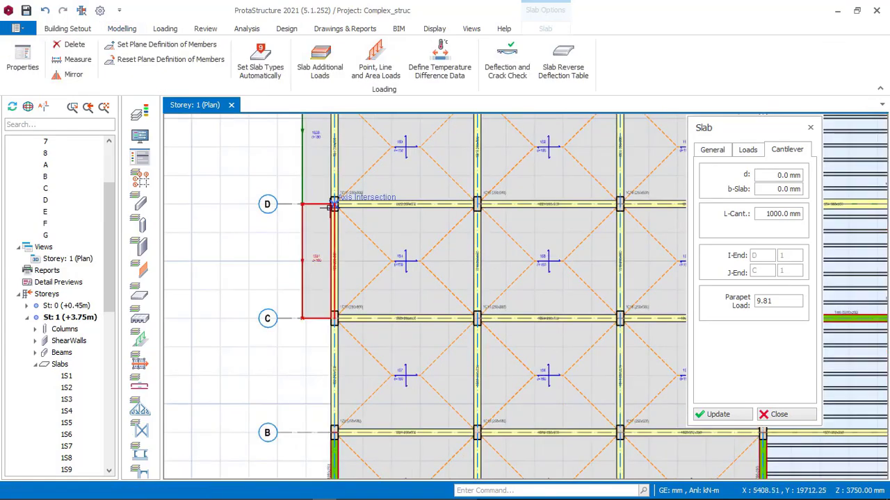
Step: Insert a cantilever slab outside axis 1 between grids C and B
scroll(324, 377, up, 3)
click(328, 196)
scroll(328, 195, down, 3)
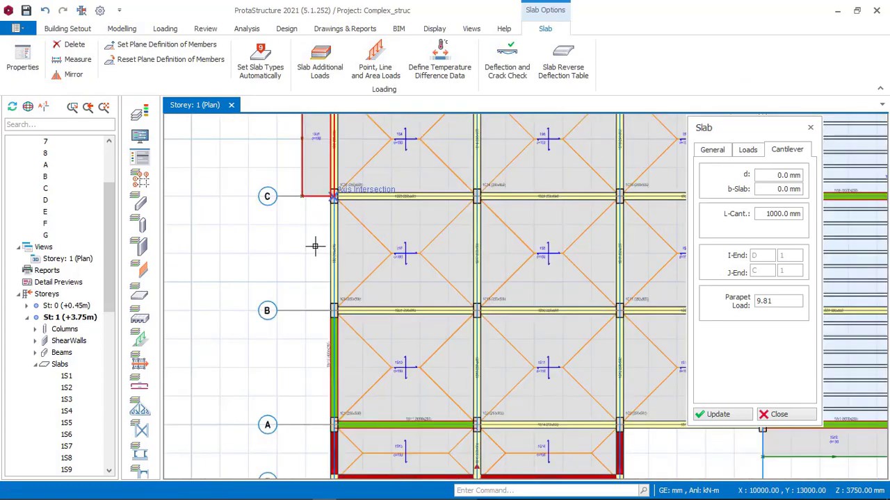
scroll(325, 304, up, 3)
click(326, 303)
click(275, 253)
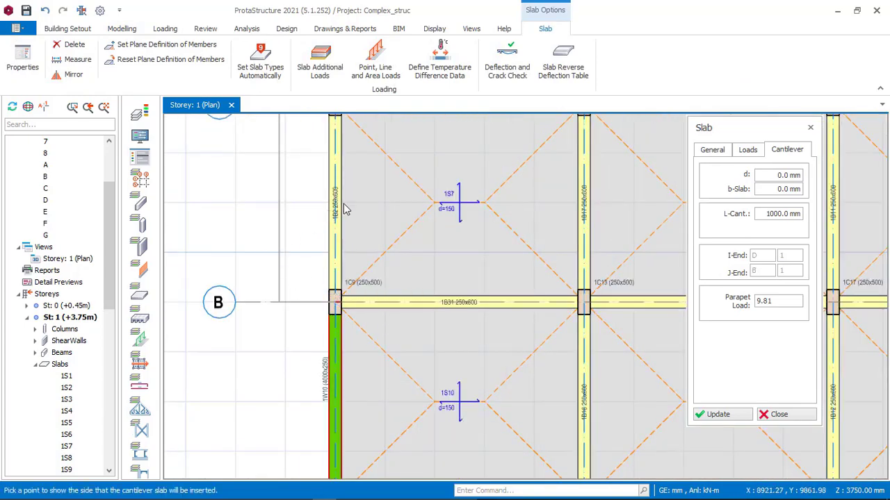
scroll(334, 212, down, 3)
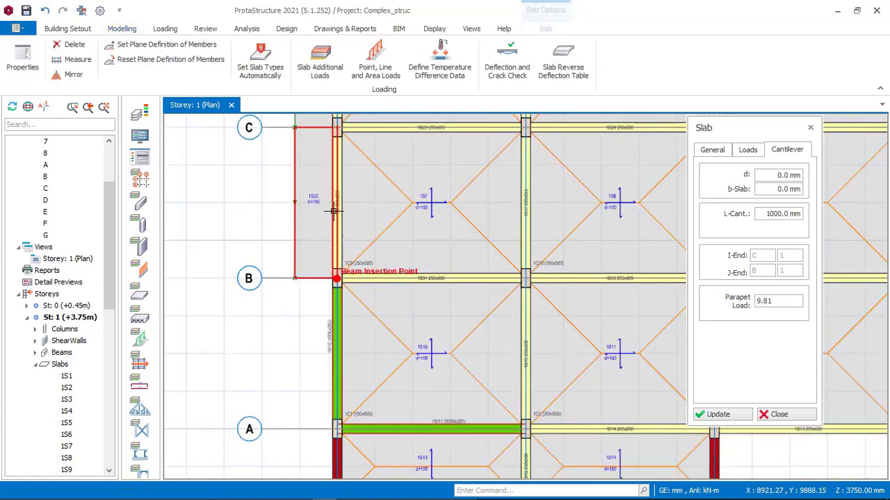
Step: Insert a cantilever slab with the same 1000 mm length and 9.81 parapet load outside axis 1 between grids B and A
scroll(329, 315, up, 2)
click(335, 213)
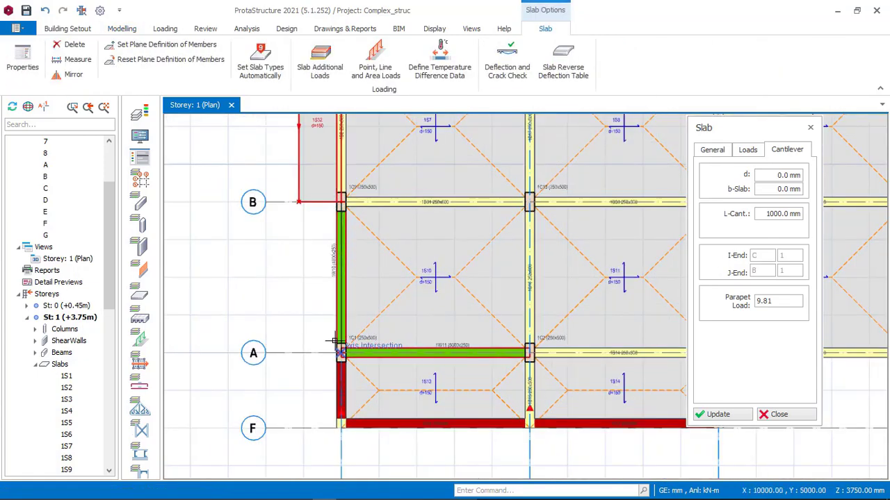
click(335, 341)
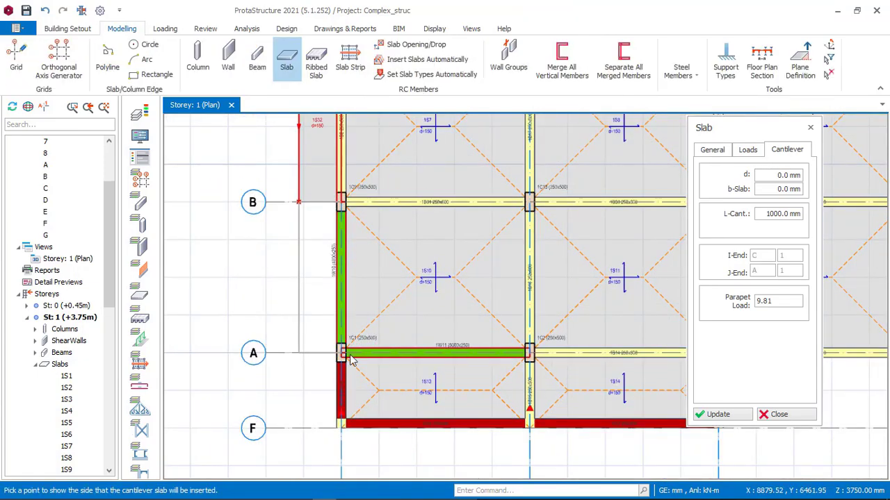
click(320, 300)
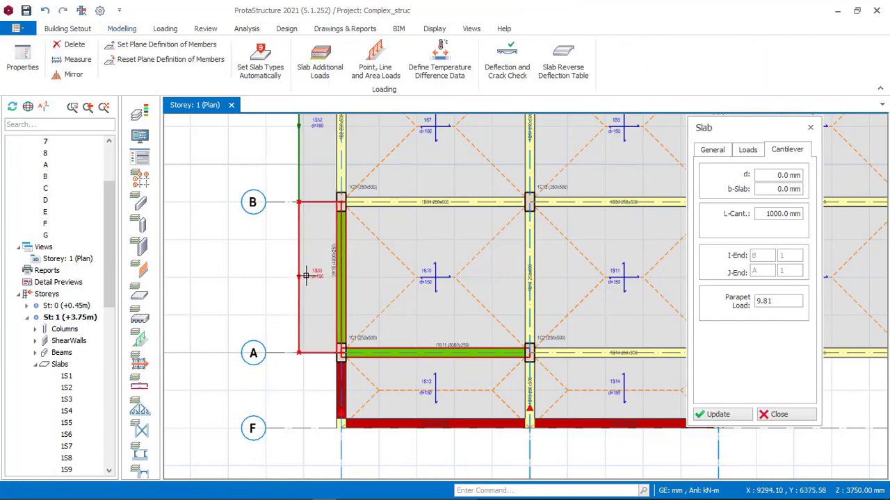
Step: Insert a cantilever slab outside axis A between grids 3 and 4, adjoining the existing edge slab, and end slab insertion
scroll(355, 313, down, 4)
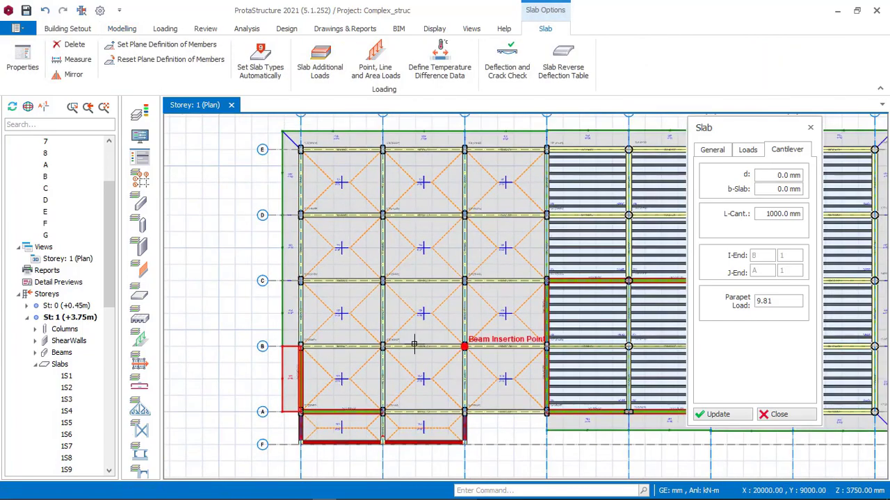
middle_drag(414, 344, 388, 339)
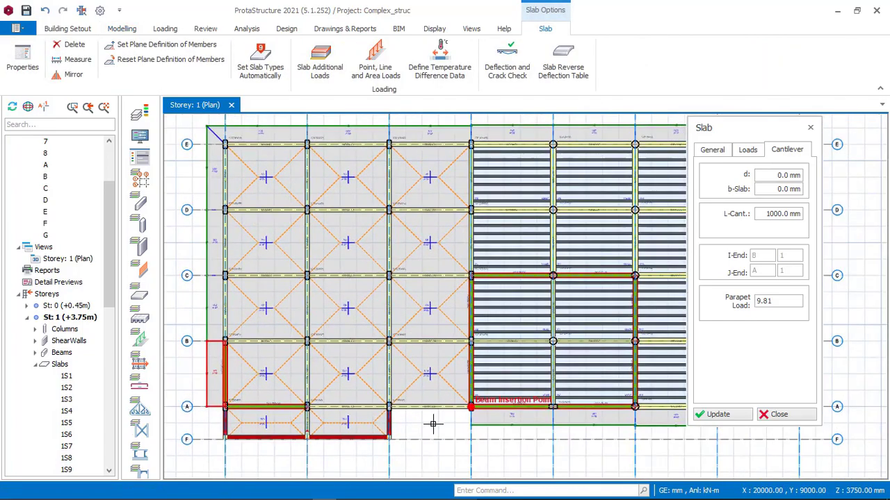
scroll(437, 421, up, 2)
scroll(396, 424, up, 1)
middle_drag(389, 425, 353, 340)
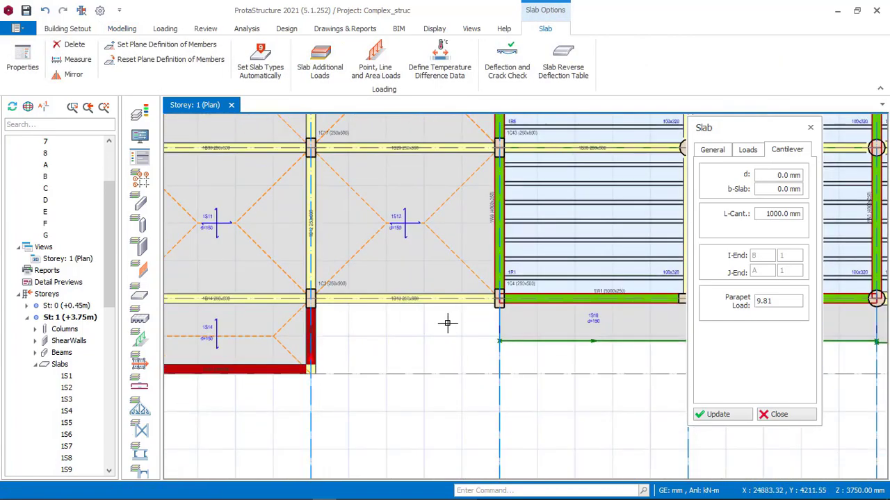
scroll(456, 330, up, 2)
click(262, 287)
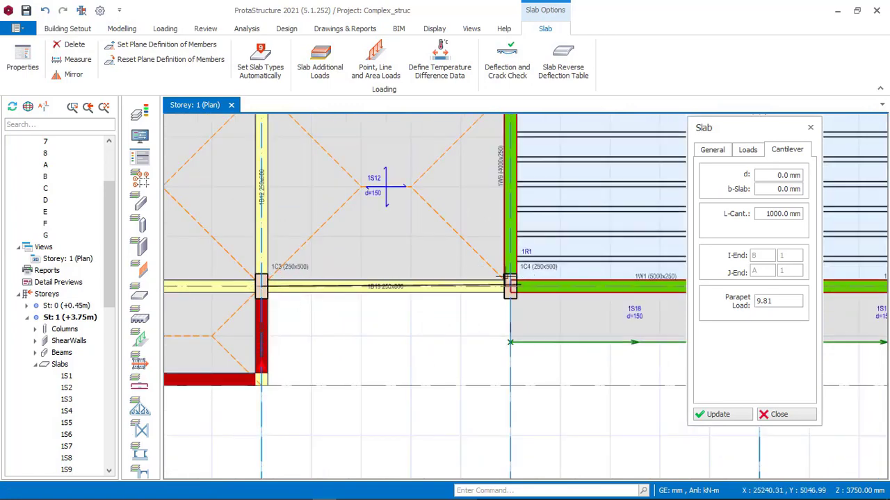
click(511, 289)
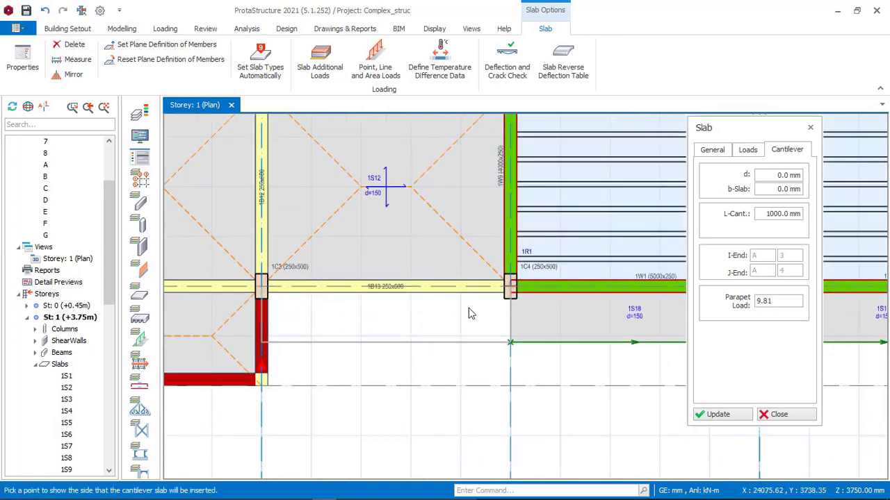
click(461, 327)
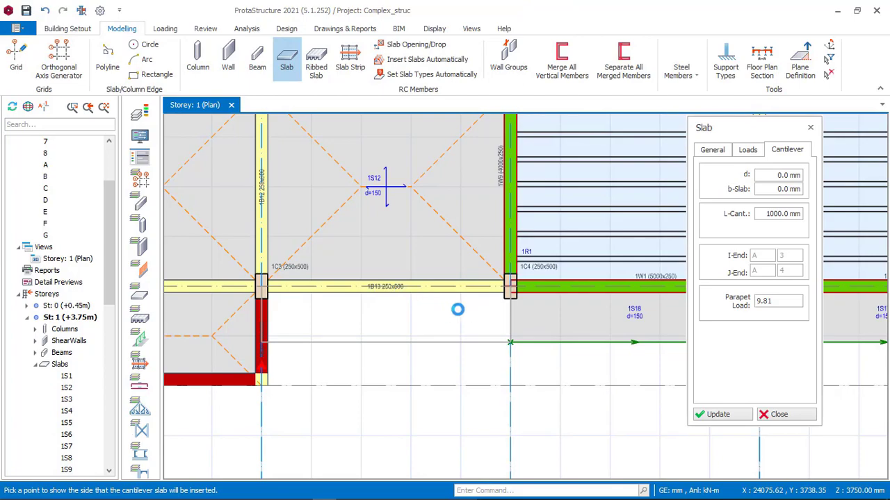
scroll(439, 307, down, 2)
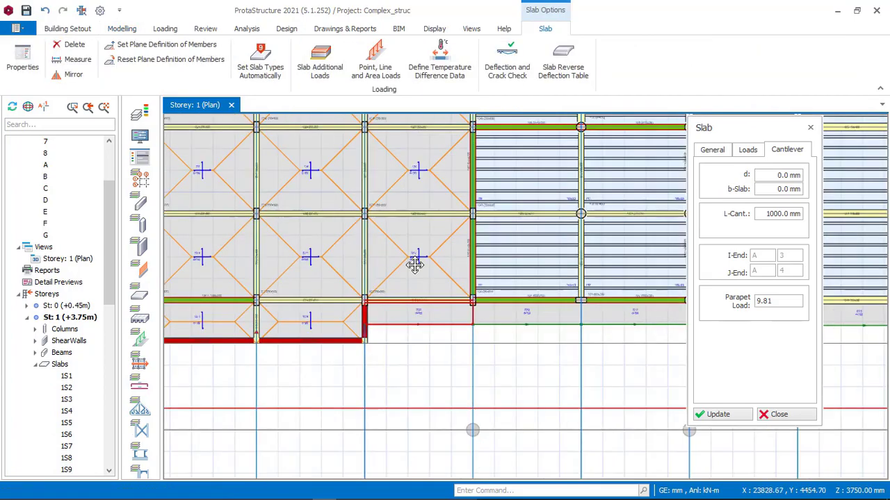
middle_drag(368, 199, 399, 300)
scroll(399, 299, down, 3)
middle_drag(479, 240, 435, 238)
key(Escape)
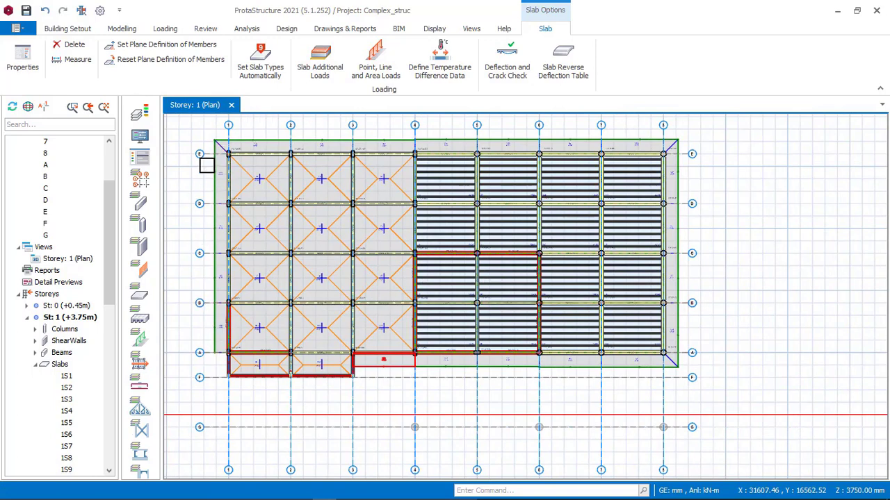
Step: Review the plans of storey 2 and storey 3
drag(111, 243, 103, 431)
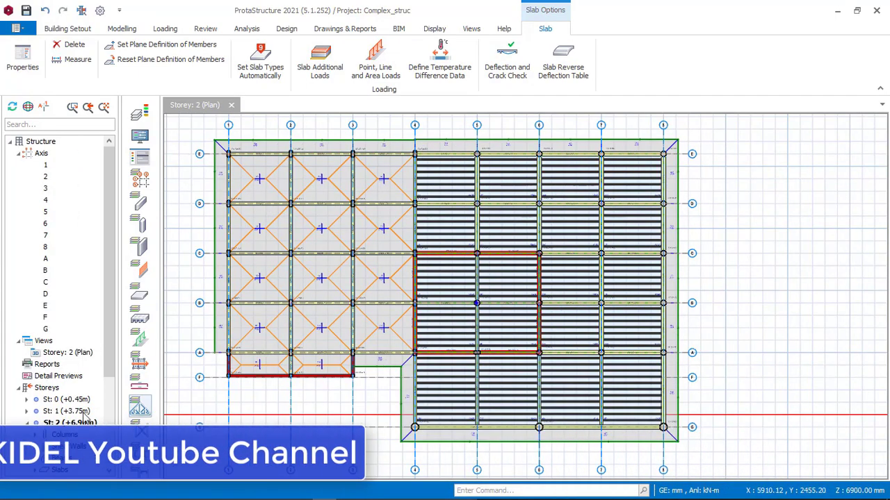
scroll(81, 419, down, 4)
double_click(68, 459)
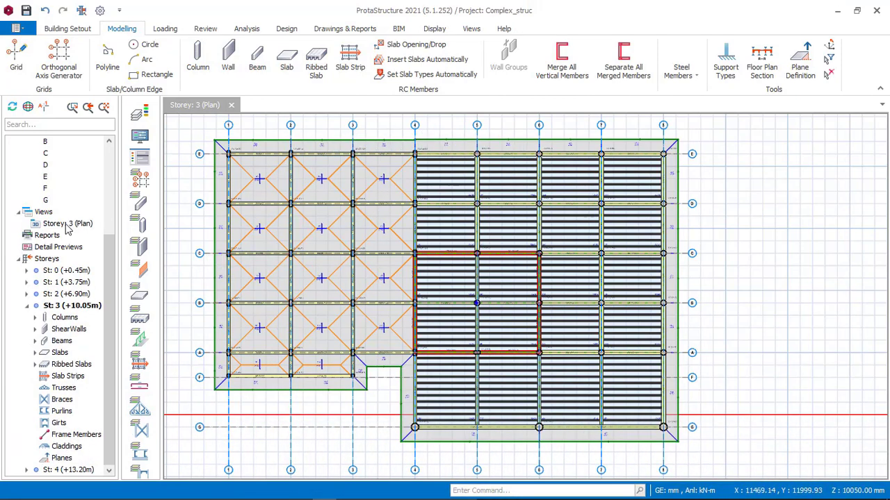
Step: Switch the storey 3 plan to a 3D view and make storey 1 the active storey
right_click(67, 227)
click(127, 232)
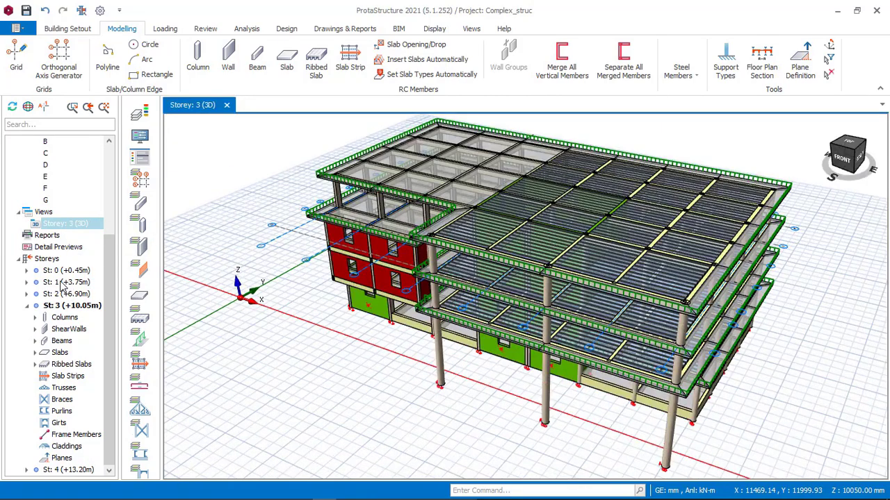
click(62, 285)
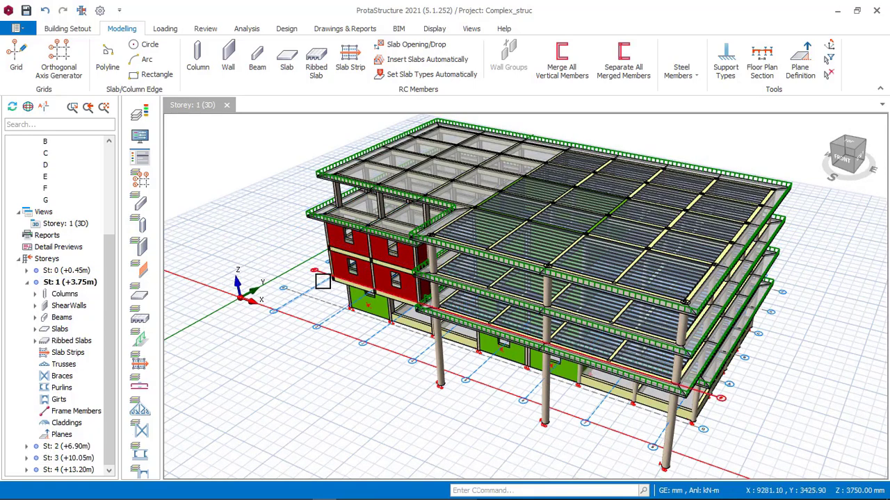
Step: Examine the storey 1 cantilever slabs and their parapet loads in 3D along axis 1 and around the corner at grid E
shift+middle_drag(324, 274, 445, 255)
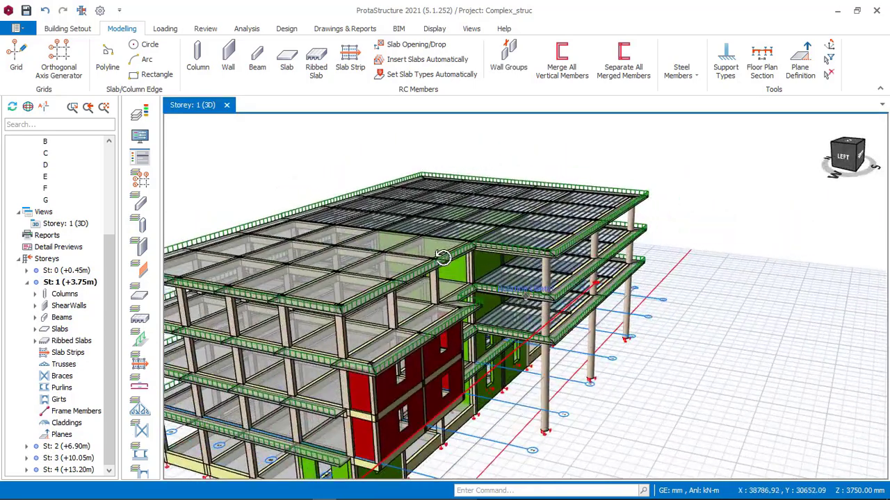
mouse_move(330, 444)
middle_down()
mouse_move(533, 251)
mouse_move(513, 283)
mouse_move(500, 285)
mouse_move(443, 254)
middle_up()
scroll(533, 250, up, 2)
scroll(459, 254, up, 4)
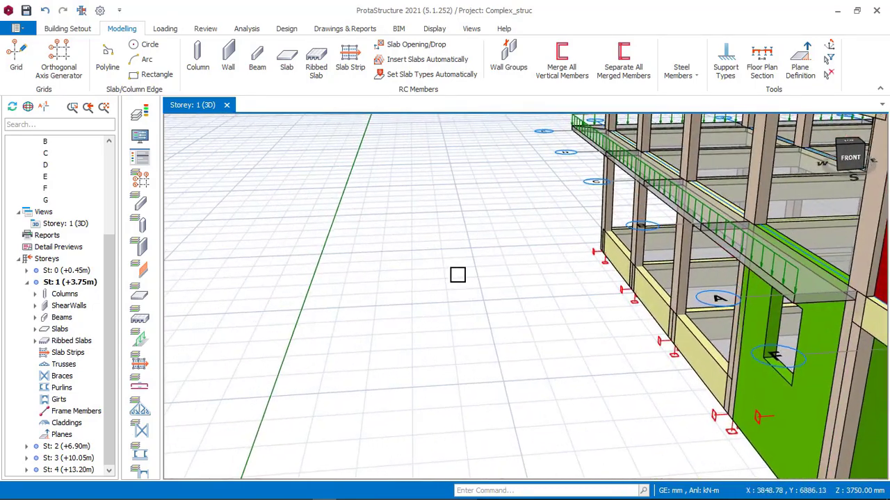
scroll(457, 275, down, 4)
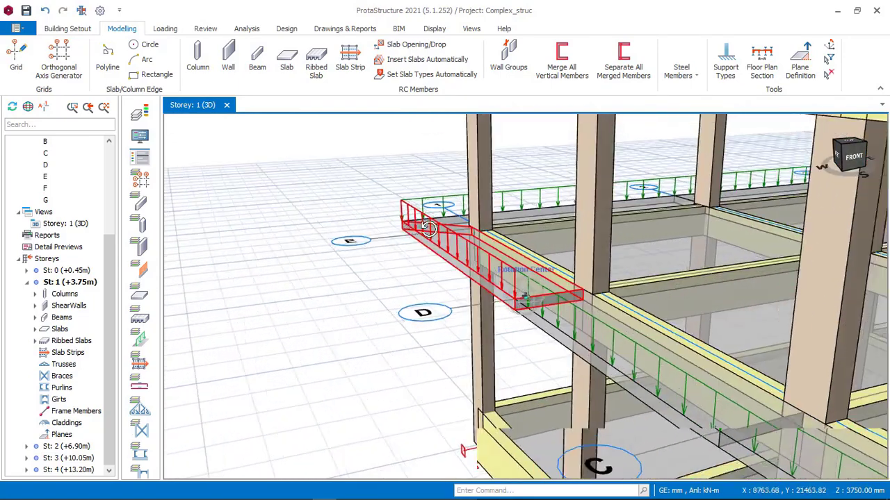
shift+middle_drag(428, 229, 501, 244)
scroll(478, 255, down, 3)
shift+middle_drag(368, 246, 393, 242)
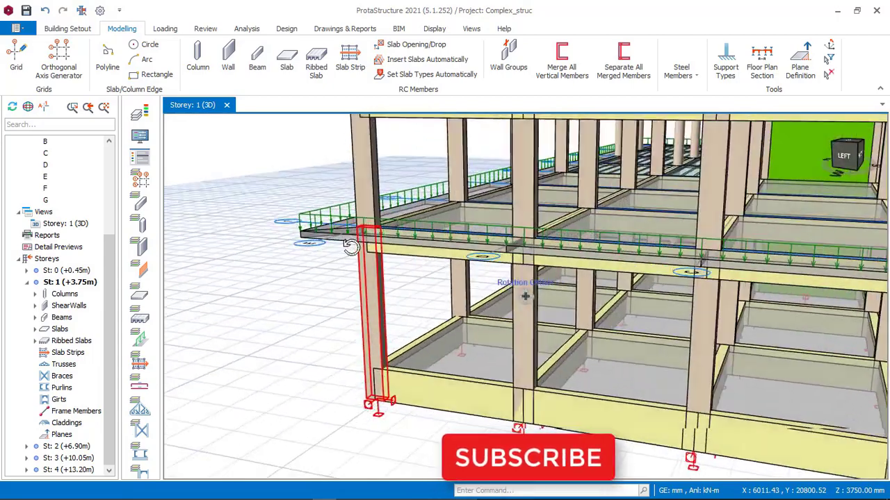